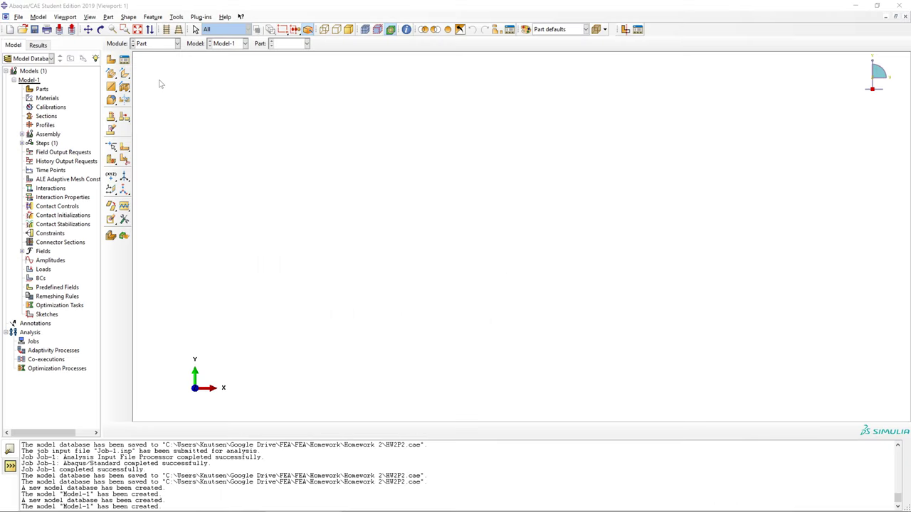
Create Part-1 as a 2D planar deformable wire with approximate size 0.5.
{"action": "left_click", "coordinate": [111, 59]}
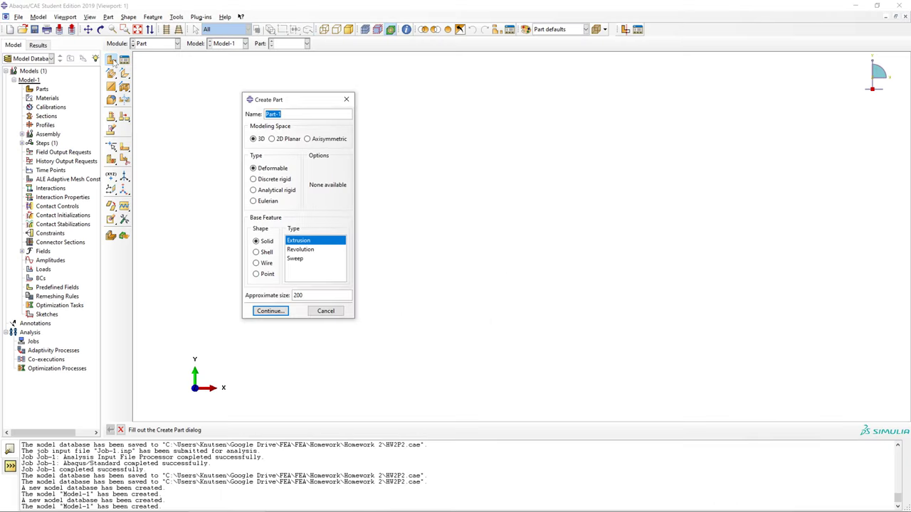
{"action": "left_click", "coordinate": [272, 140]}
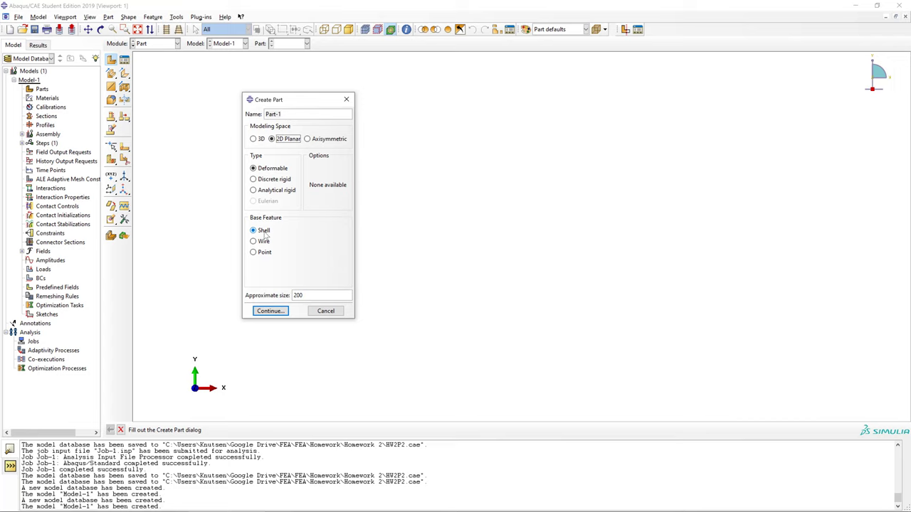
{"action": "left_click", "coordinate": [262, 242]}
{"action": "left_click_drag", "start_coordinate": [307, 294], "coordinate": [284, 296]}
{"action": "left_click", "coordinate": [271, 311]}
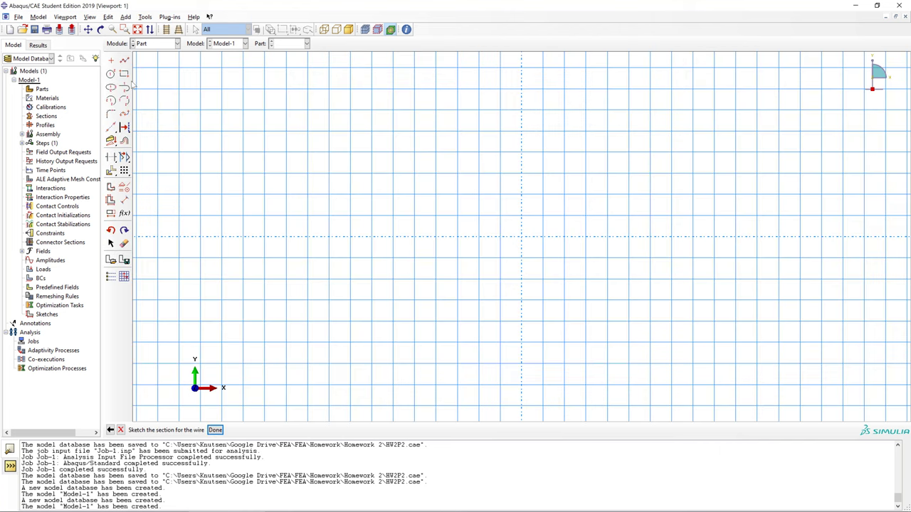
Draw two connected lines meeting at an apex to form an inverted V.
{"action": "left_click", "coordinate": [124, 61]}
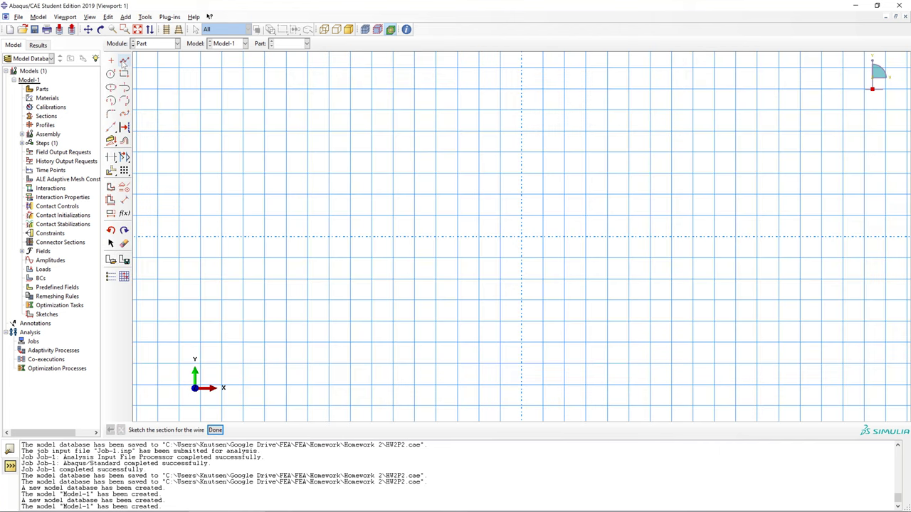
{"action": "left_click", "coordinate": [308, 237]}
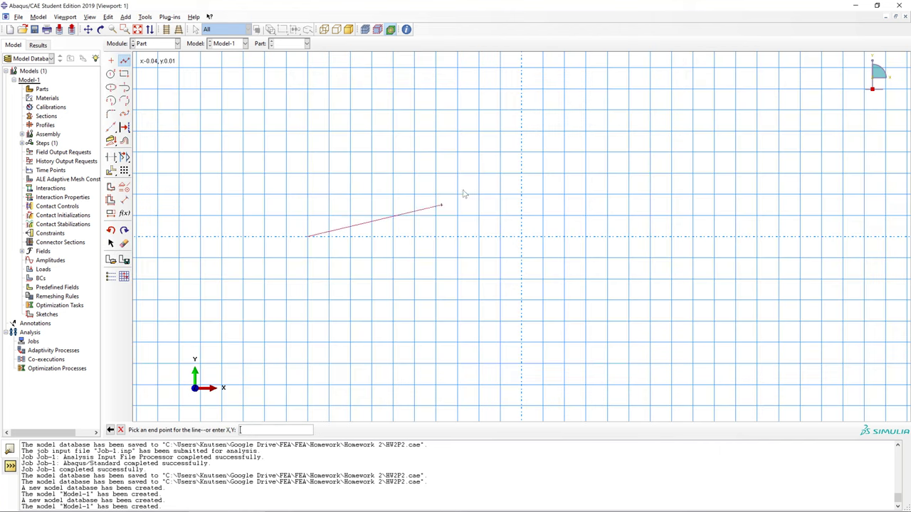
{"action": "left_click", "coordinate": [521, 115]}
{"action": "left_click", "coordinate": [618, 236]}
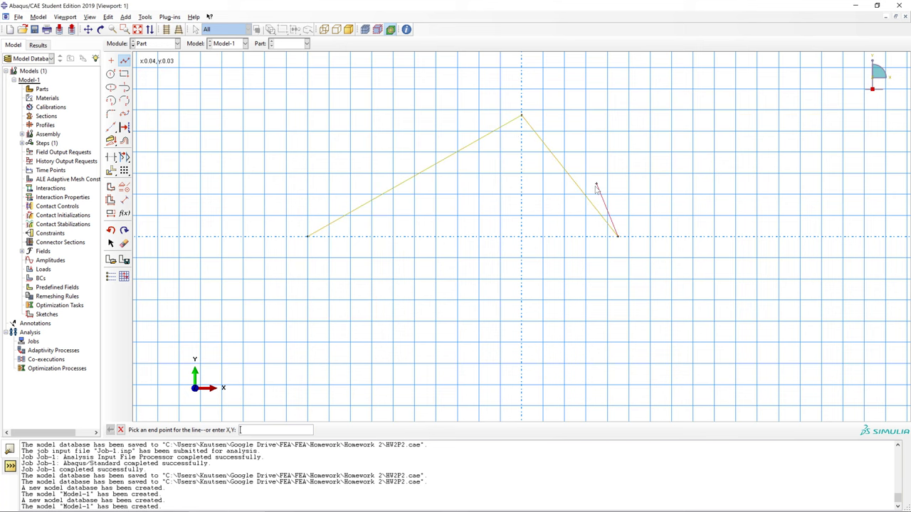
{"action": "key", "text": "Escape"}
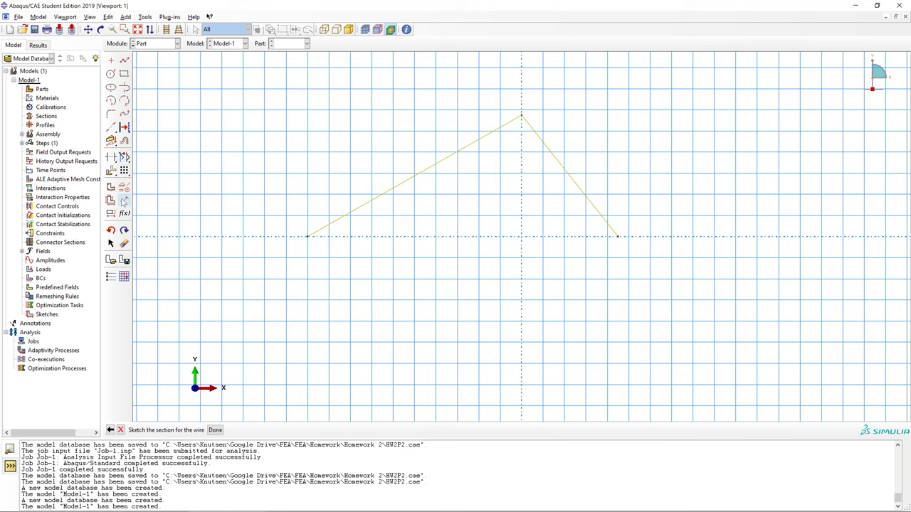
Dimension the left member to a length of 0.1.
{"action": "left_click", "coordinate": [124, 200]}
{"action": "left_click", "coordinate": [348, 213]}
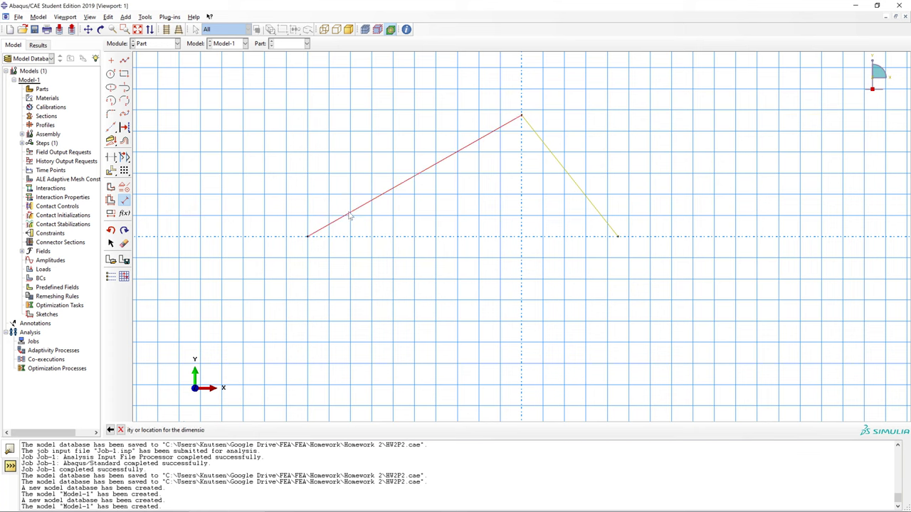
{"action": "left_click", "coordinate": [350, 166]}
{"action": "type", "text": "0.1"}
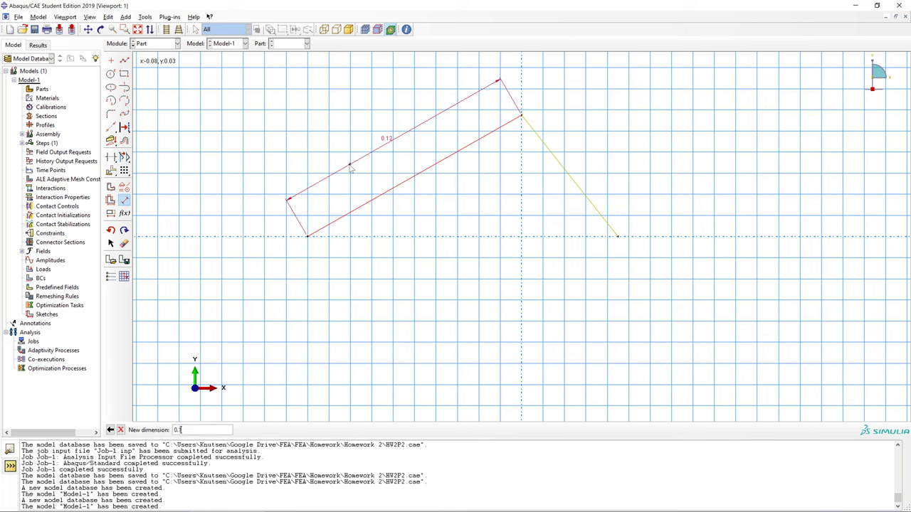
{"action": "key", "text": "Return"}
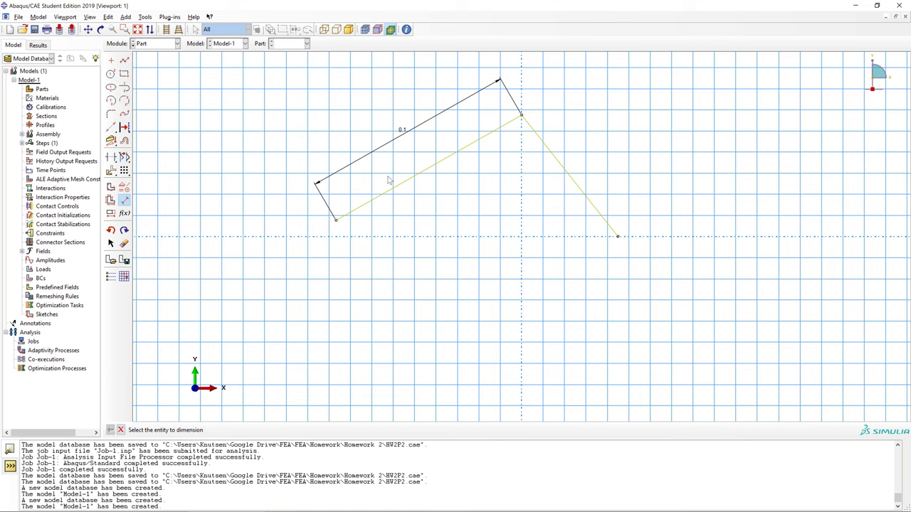
Move both base endpoints slightly upward to the same height.
{"action": "left_click", "coordinate": [111, 244]}
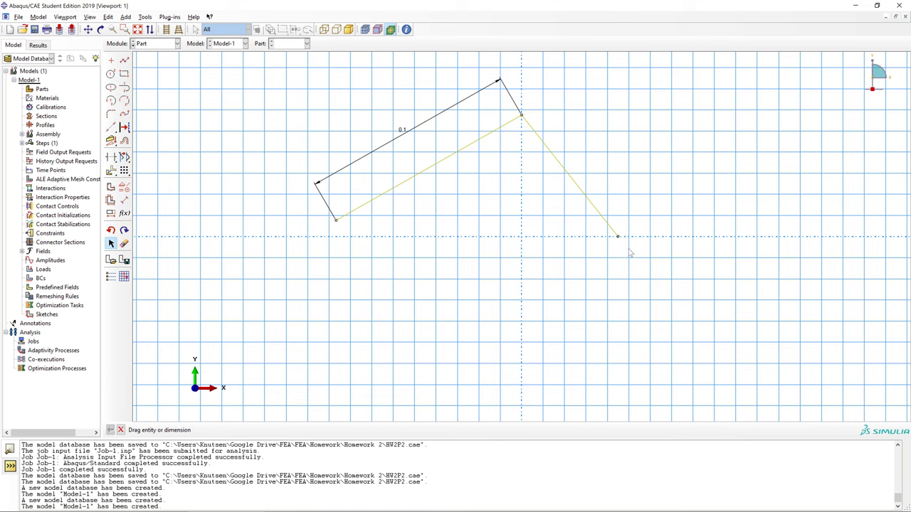
{"action": "left_click_drag", "start_coordinate": [617, 226], "coordinate": [617, 215]}
{"action": "left_click_drag", "start_coordinate": [336, 220], "coordinate": [337, 215]}
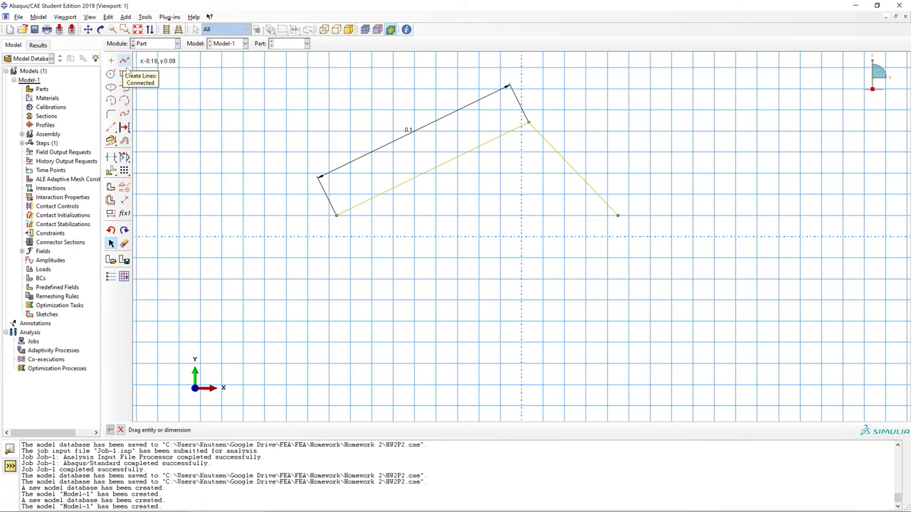
Draw a horizontal base line connecting the two base endpoints.
{"action": "left_click", "coordinate": [111, 126]}
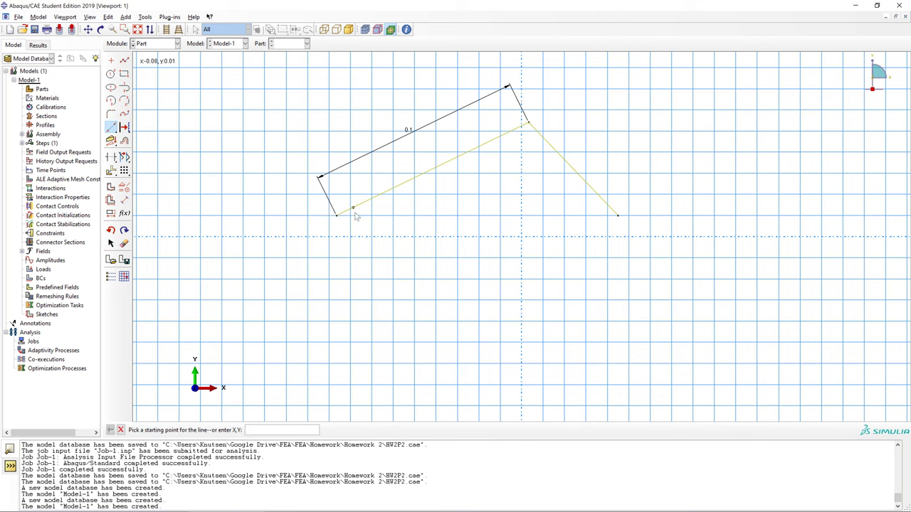
{"action": "left_click", "coordinate": [337, 215]}
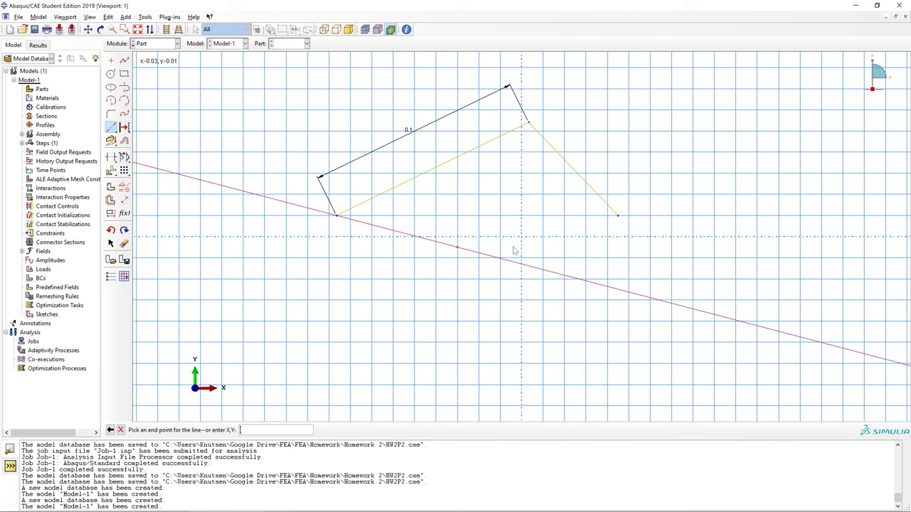
{"action": "left_click", "coordinate": [618, 215]}
{"action": "key", "text": "Escape"}
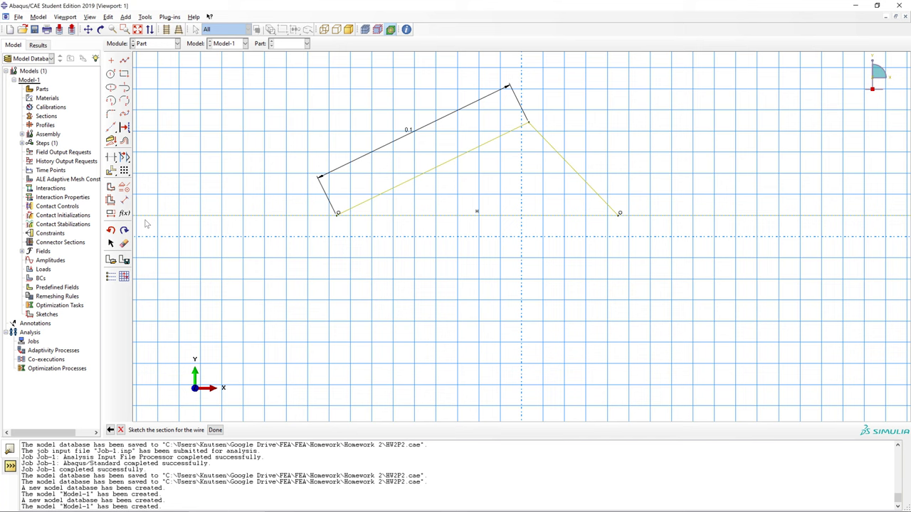
{"action": "left_click", "coordinate": [124, 187]}
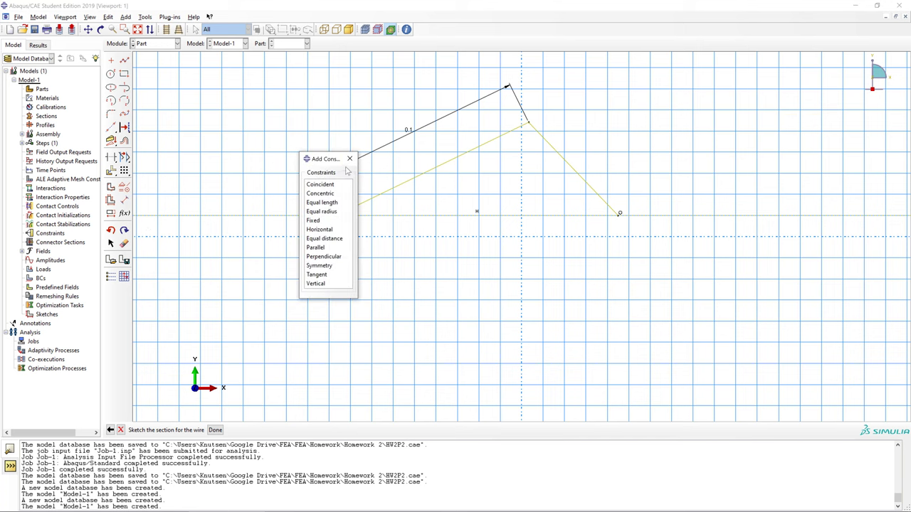
{"action": "left_click", "coordinate": [349, 159]}
Set the left member at 30° and the right member at 50° from the base line.
{"action": "left_click", "coordinate": [124, 200]}
{"action": "left_click", "coordinate": [363, 212]}
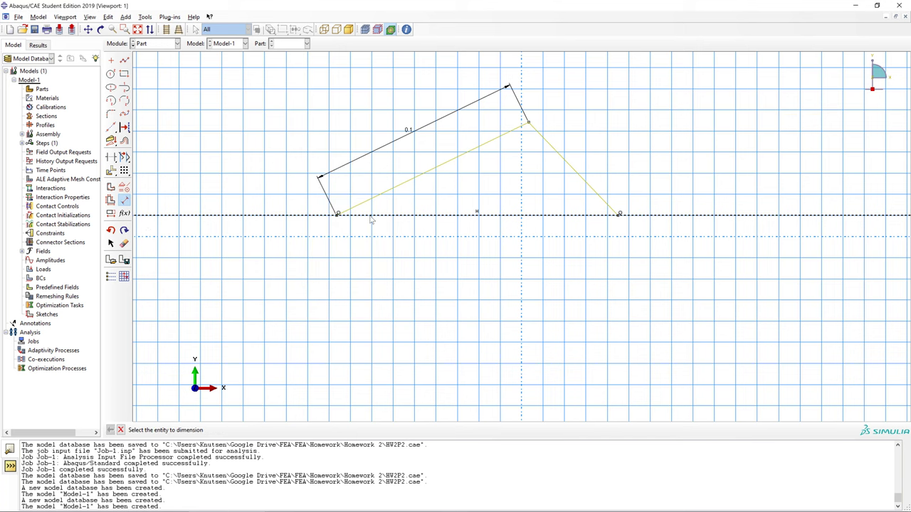
{"action": "left_click", "coordinate": [365, 213]}
{"action": "left_click", "coordinate": [399, 205]}
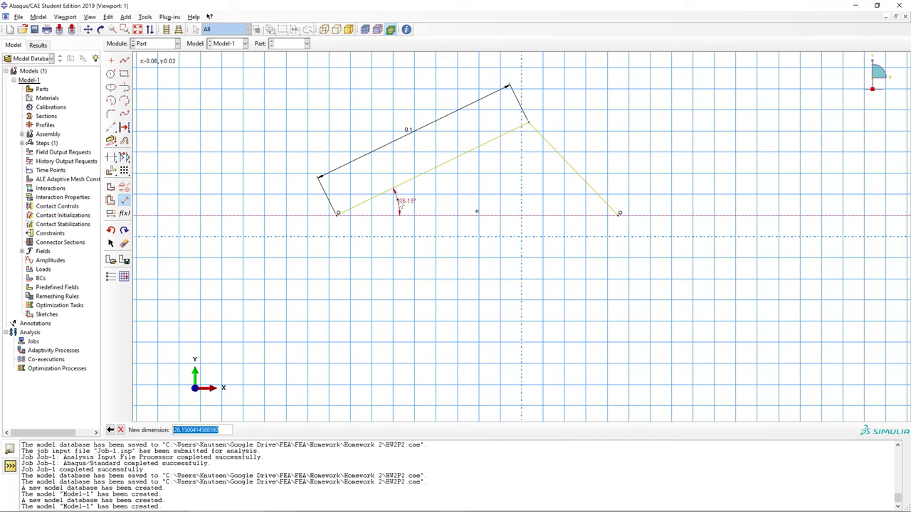
{"action": "type", "text": "30"}
{"action": "key", "text": "Return"}
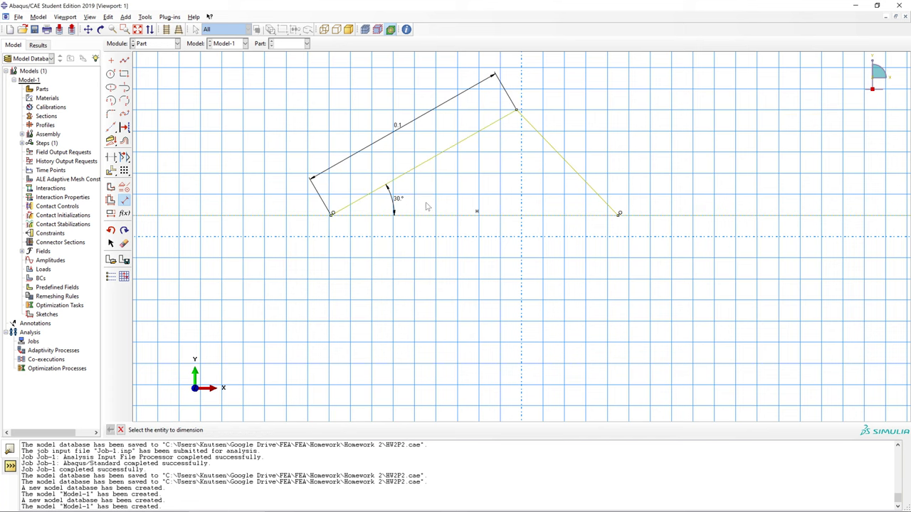
{"action": "left_click", "coordinate": [585, 184]}
{"action": "left_click", "coordinate": [561, 201]}
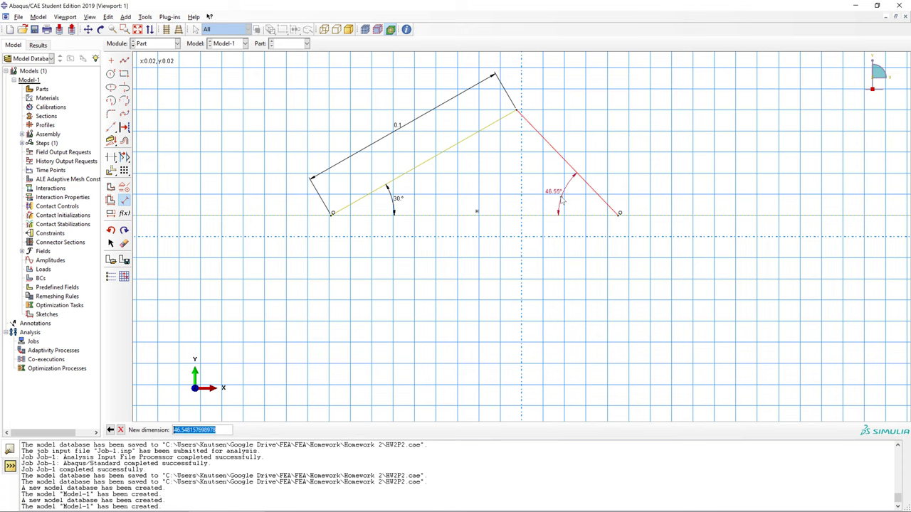
{"action": "type", "text": "50"}
{"action": "key", "text": "Return"}
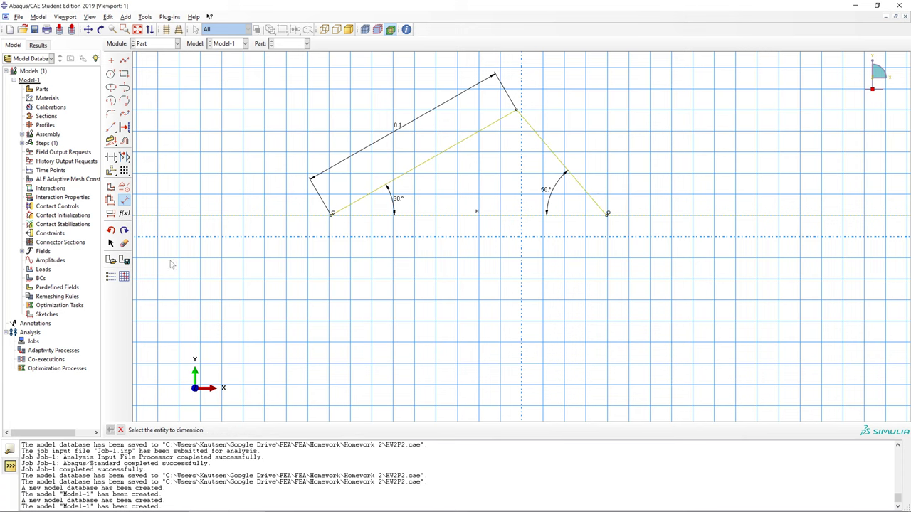
Hide the sketch grid and finish the sketch to create the wire part.
{"action": "left_click", "coordinate": [111, 277]}
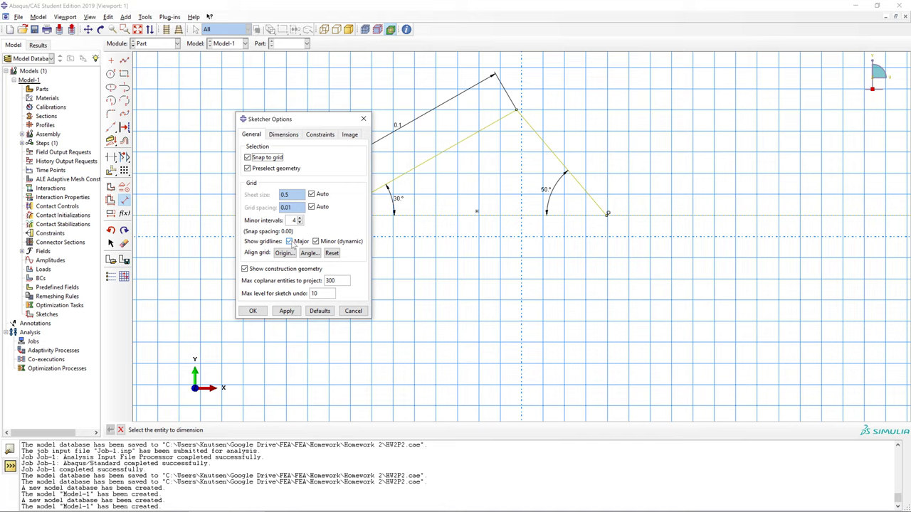
{"action": "left_click", "coordinate": [252, 311]}
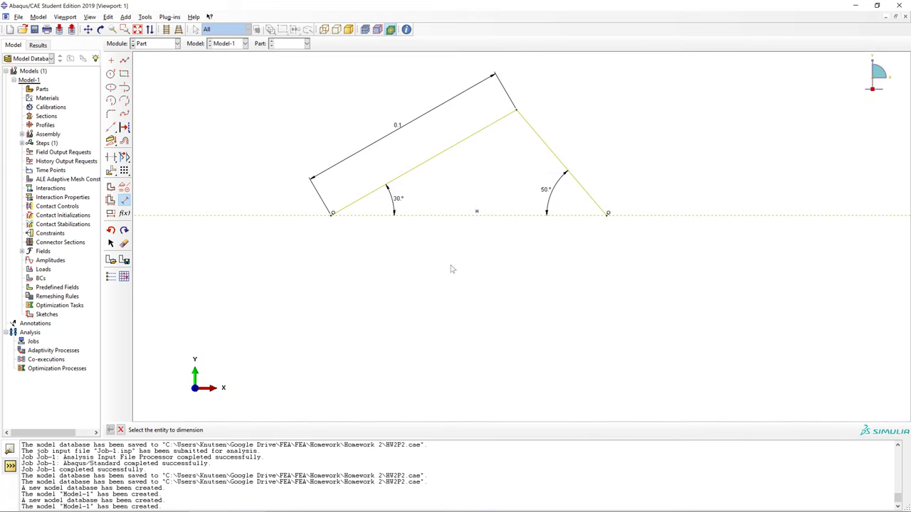
{"action": "left_click", "coordinate": [120, 430]}
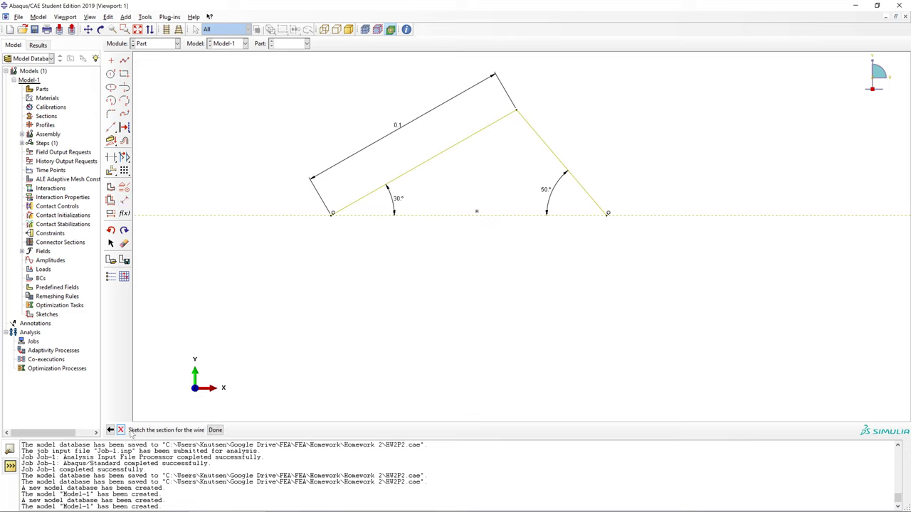
{"action": "left_click", "coordinate": [215, 430]}
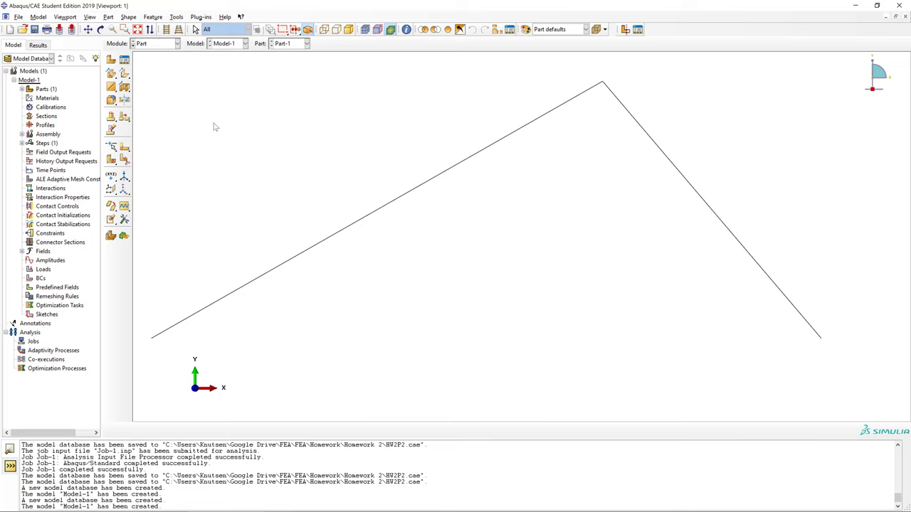
Create the material 'steel' with elastic behaviour and Young's Modulus 200e9.
{"action": "left_click", "coordinate": [132, 47]}
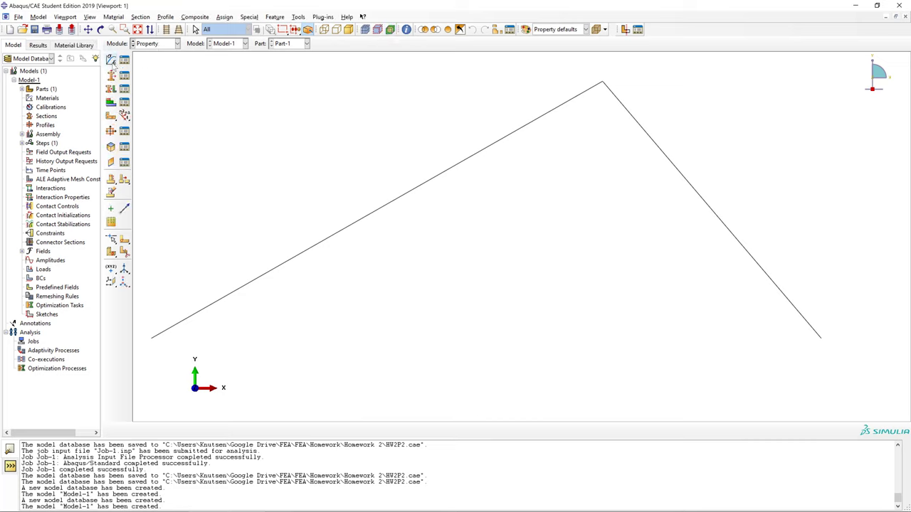
{"action": "left_click", "coordinate": [110, 60]}
{"action": "type", "text": "ste"}
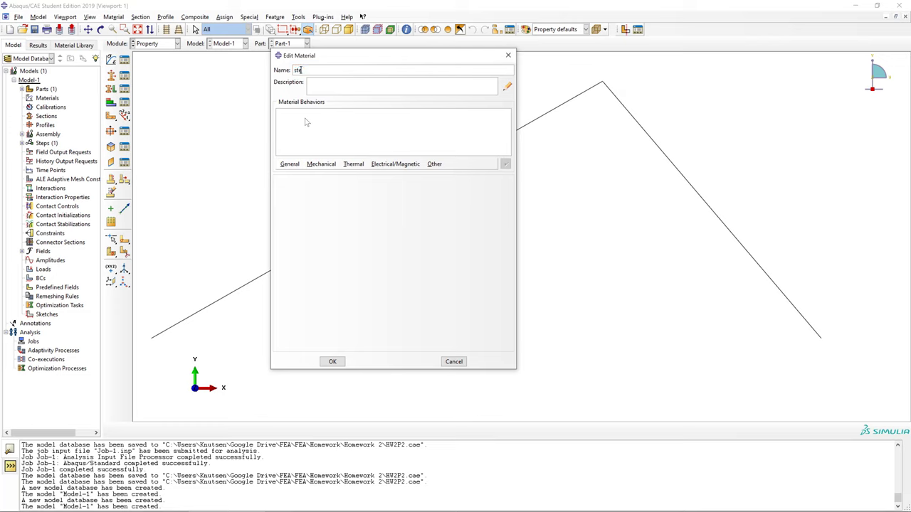
{"action": "type", "text": "el"}
{"action": "left_click", "coordinate": [317, 165]}
{"action": "mouse_move", "coordinate": [405, 174]}
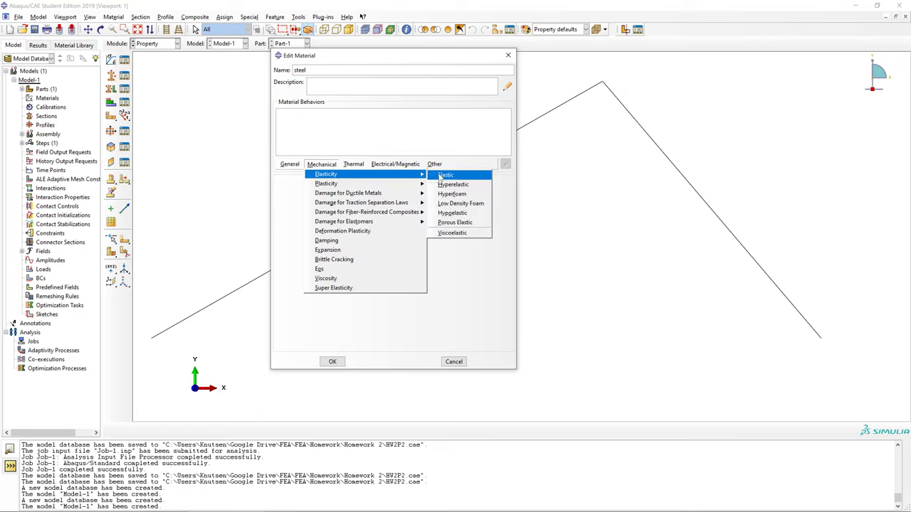
{"action": "left_click", "coordinate": [442, 173]}
{"action": "left_click", "coordinate": [313, 294]}
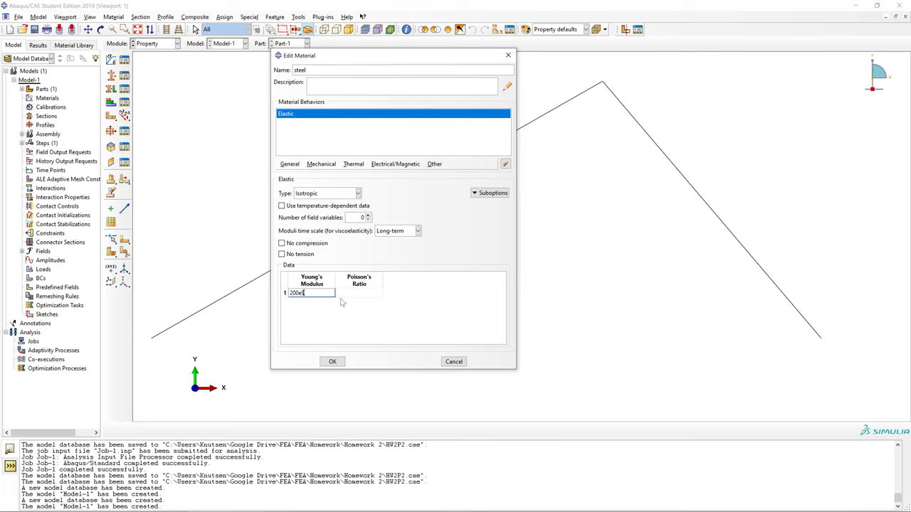
{"action": "left_click", "coordinate": [332, 362]}
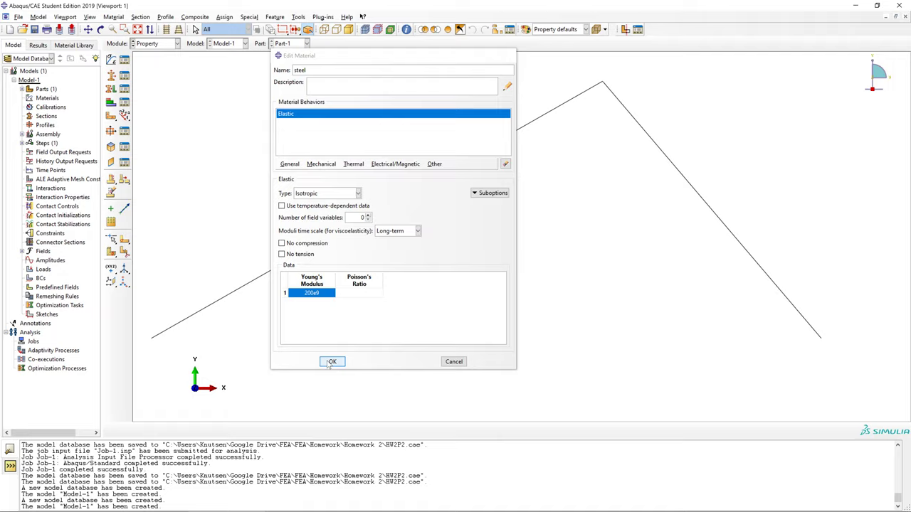
Open Create Section and browse the section categories and types.
{"action": "left_click", "coordinate": [111, 75]}
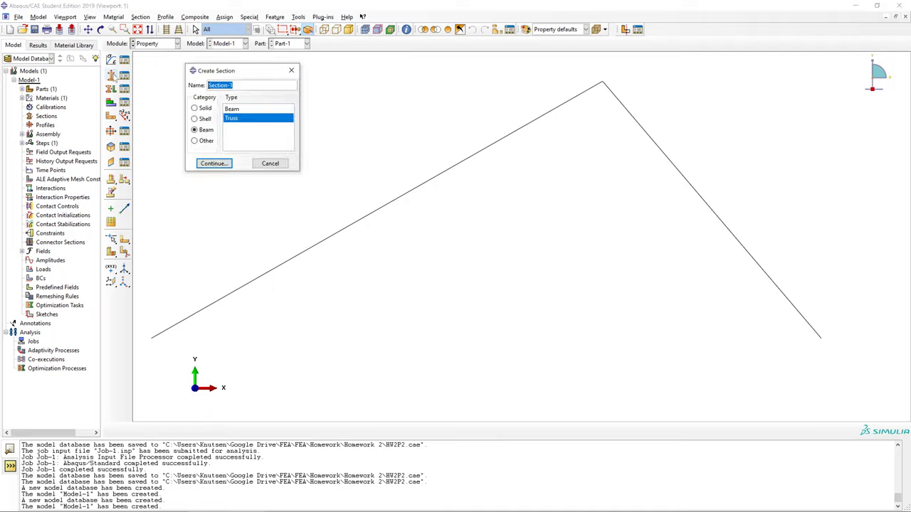
{"action": "left_click", "coordinate": [242, 109]}
{"action": "left_click", "coordinate": [243, 118]}
{"action": "left_click", "coordinate": [244, 109]}
{"action": "left_click", "coordinate": [244, 119]}
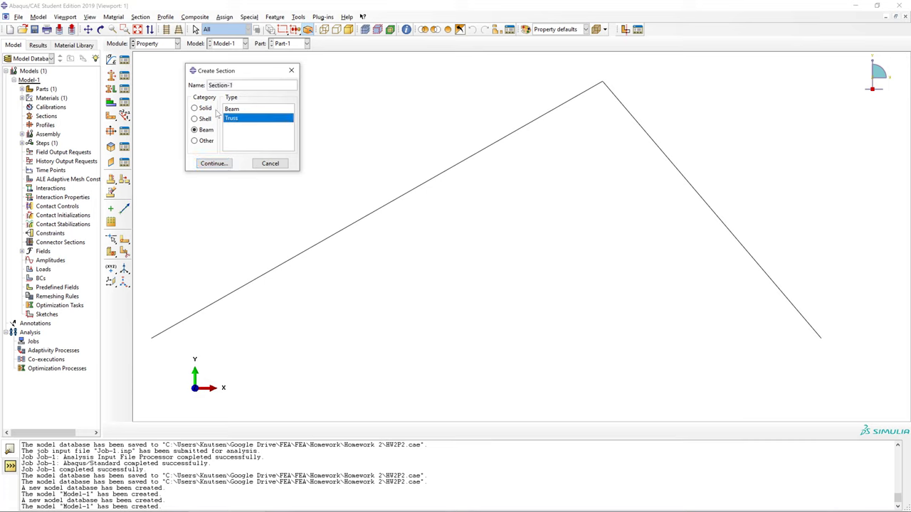
{"action": "left_click", "coordinate": [206, 108]}
{"action": "left_click", "coordinate": [206, 119]}
{"action": "left_click", "coordinate": [205, 130]}
{"action": "left_click", "coordinate": [207, 140]}
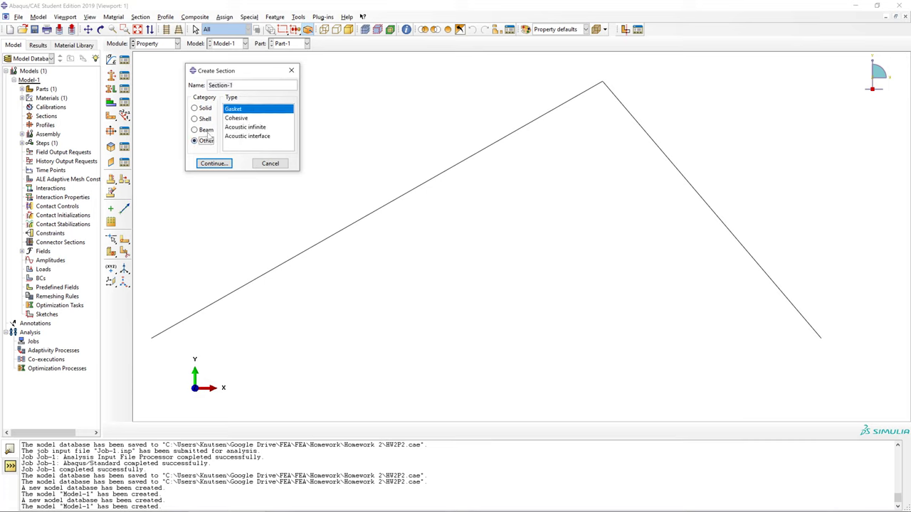
{"action": "left_click", "coordinate": [205, 130]}
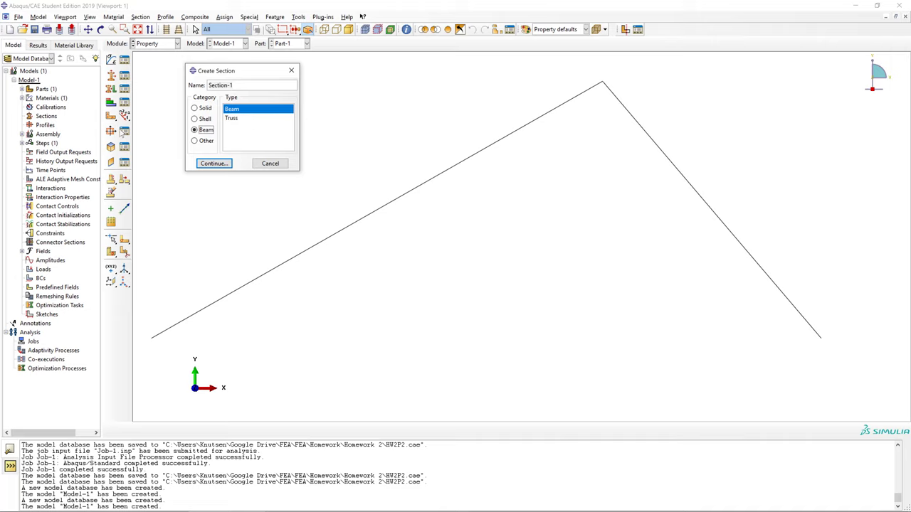
Continue to a beam section, then cancel without creating a profile or section.
{"action": "left_click", "coordinate": [216, 165]}
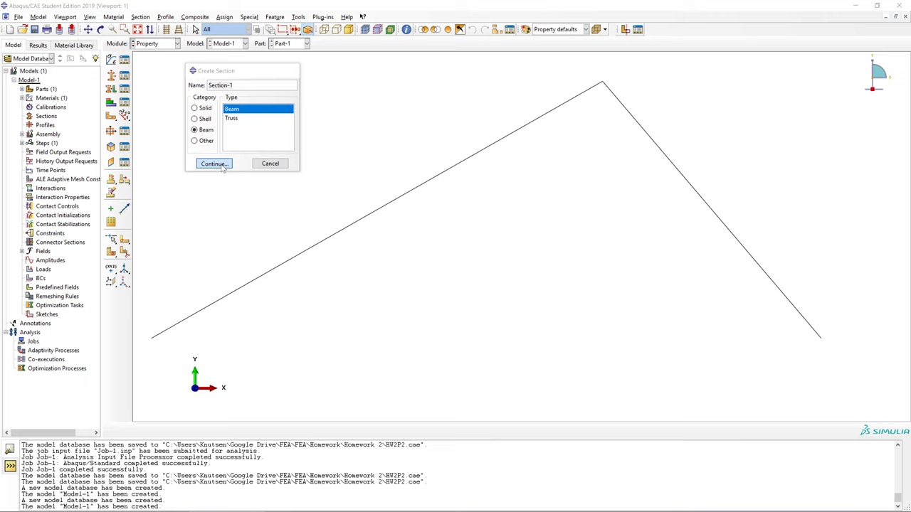
{"action": "left_click", "coordinate": [412, 143]}
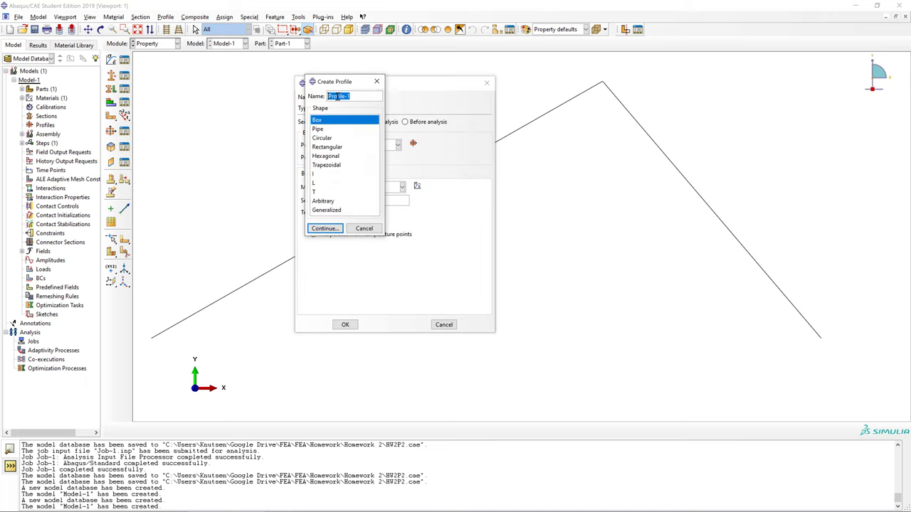
{"action": "left_click", "coordinate": [364, 229]}
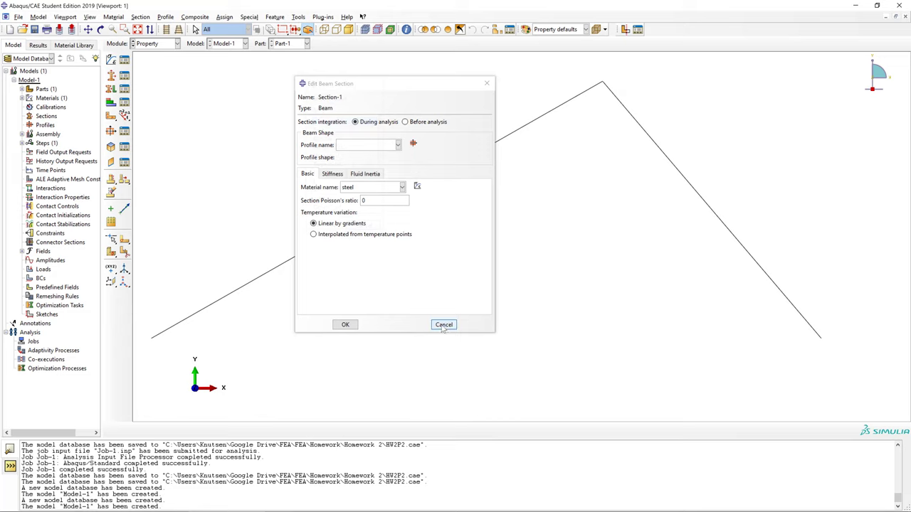
{"action": "left_click", "coordinate": [444, 325]}
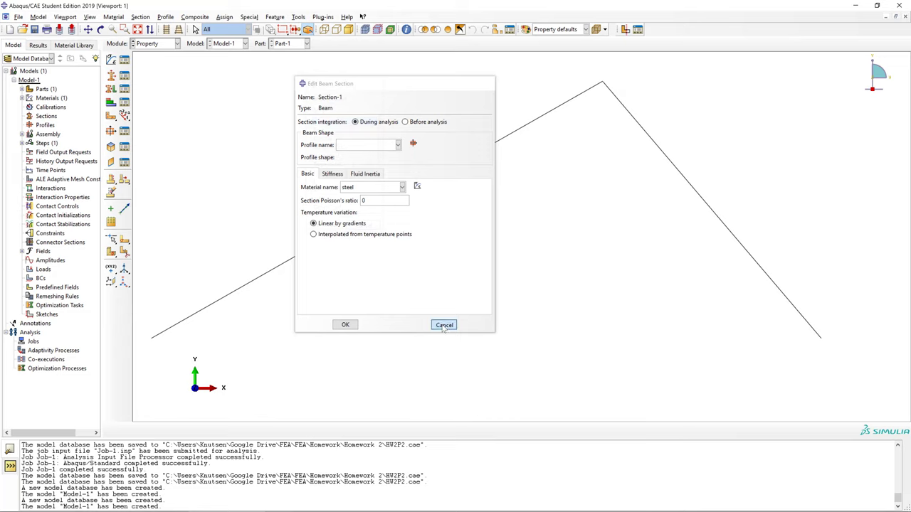
Restart section creation with the Beam category and Truss type selected.
{"action": "left_click", "coordinate": [112, 75]}
{"action": "left_click", "coordinate": [242, 118]}
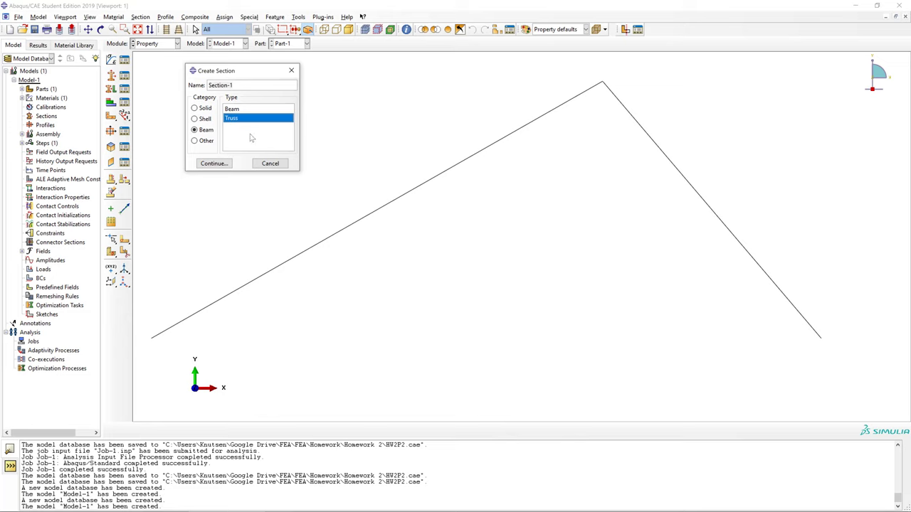
{"action": "left_click", "coordinate": [246, 111]}
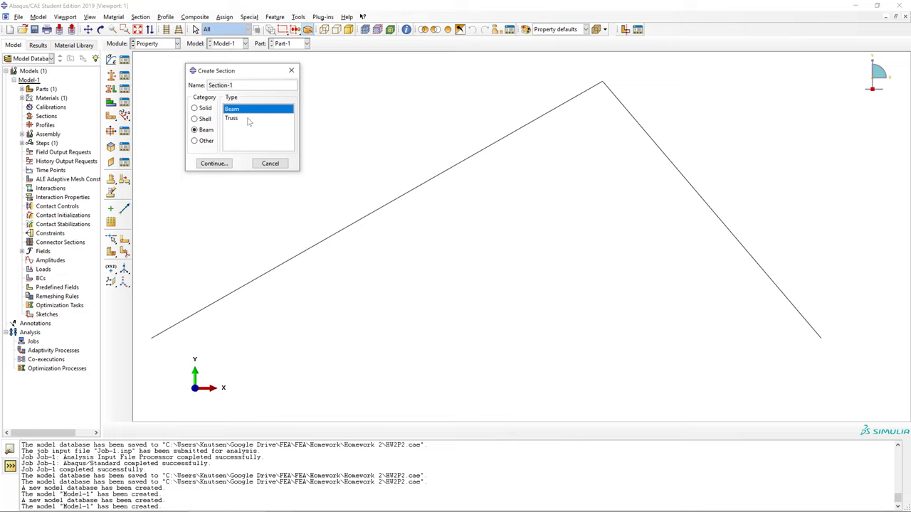
{"action": "left_click", "coordinate": [250, 119]}
{"action": "left_click", "coordinate": [252, 109]}
{"action": "left_click", "coordinate": [254, 118]}
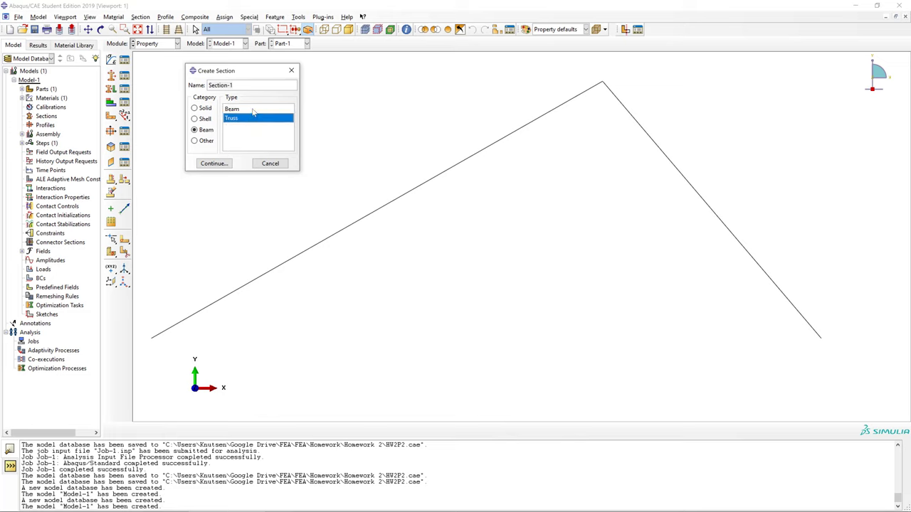
{"action": "left_click", "coordinate": [254, 110]}
{"action": "left_click", "coordinate": [254, 119]}
{"action": "left_click", "coordinate": [254, 111]}
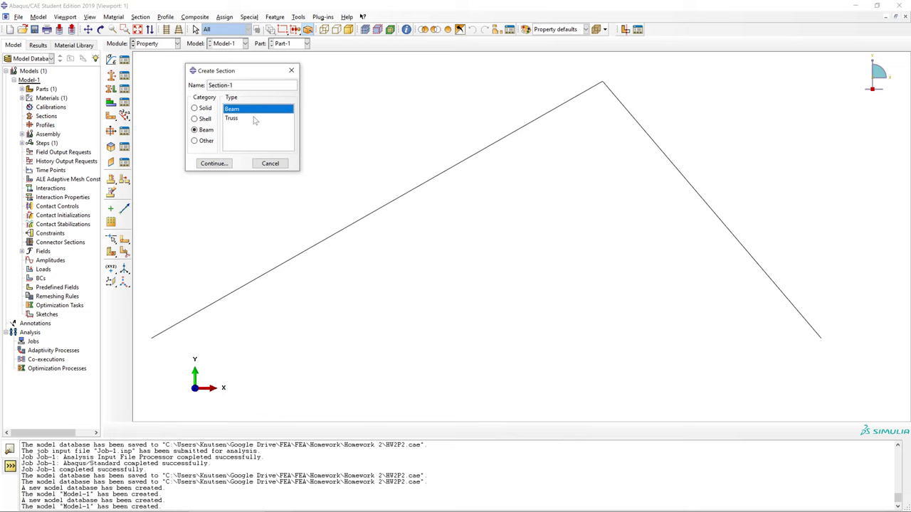
{"action": "left_click", "coordinate": [254, 119]}
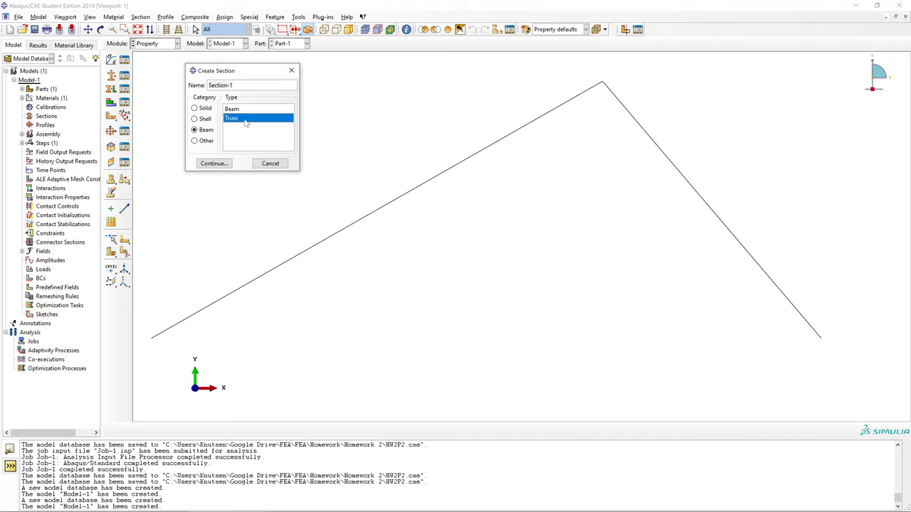
Define Section-1 as a steel truss with cross-sectional area 3.14/4*0.001**2.
{"action": "left_click", "coordinate": [224, 166]}
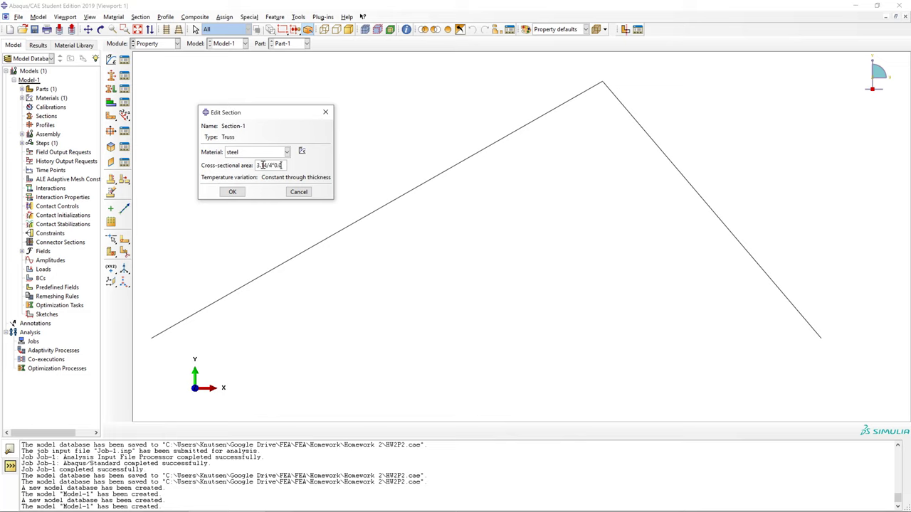
{"action": "type", "text": "01**2"}
{"action": "left_click", "coordinate": [232, 192]}
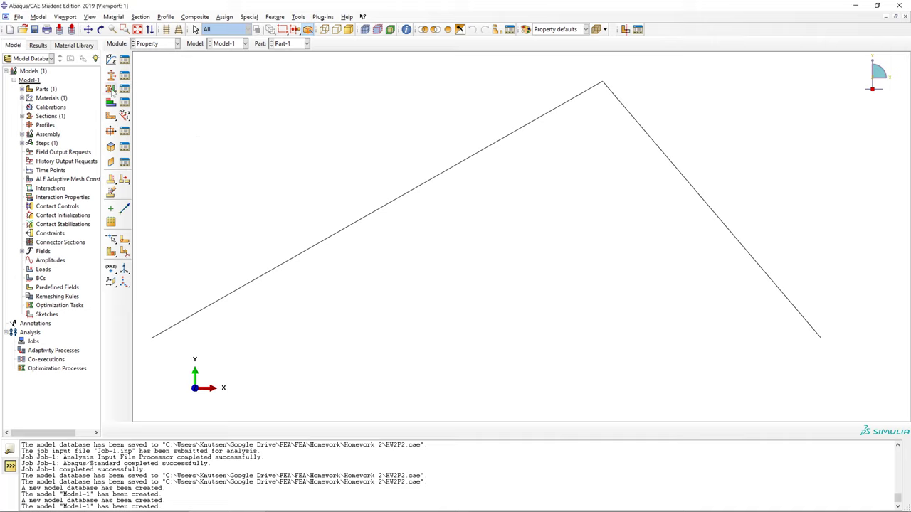
Assign Section-1 to both sloped members by box selection and verify the assignment list.
{"action": "left_click", "coordinate": [124, 89]}
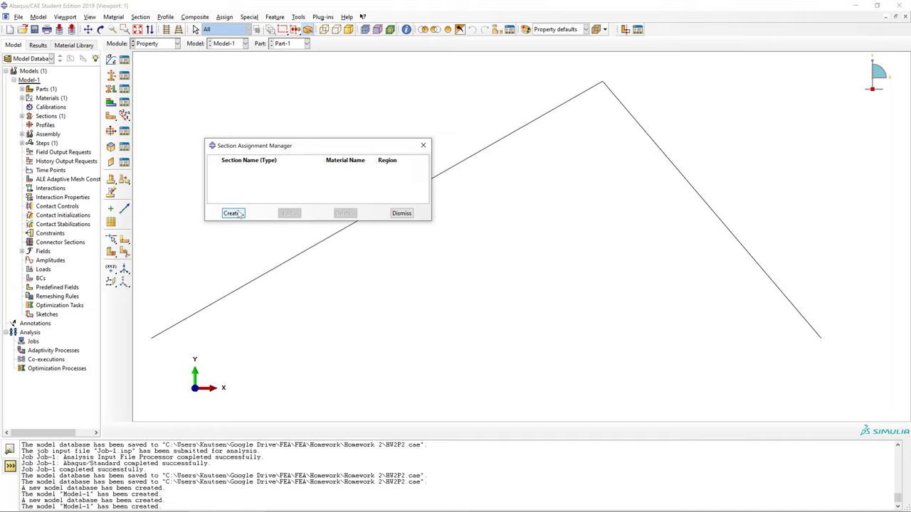
{"action": "left_click", "coordinate": [402, 214]}
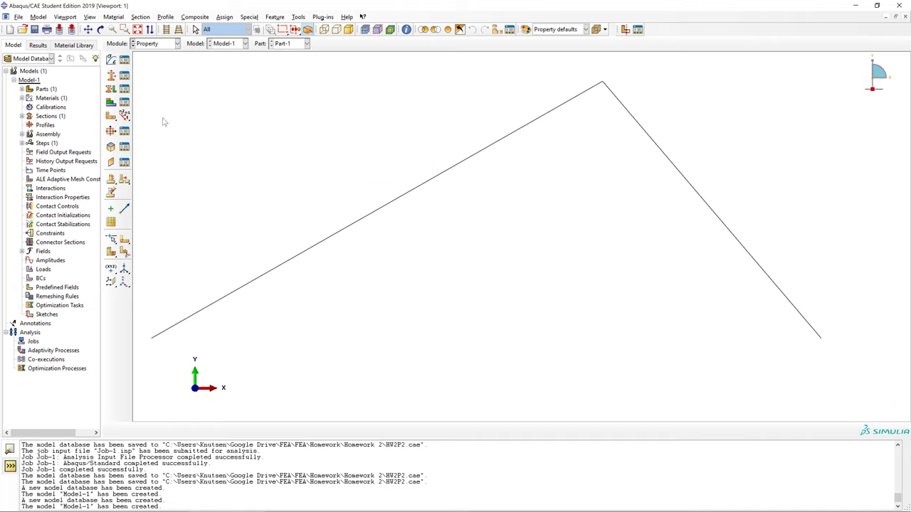
{"action": "left_click", "coordinate": [112, 90]}
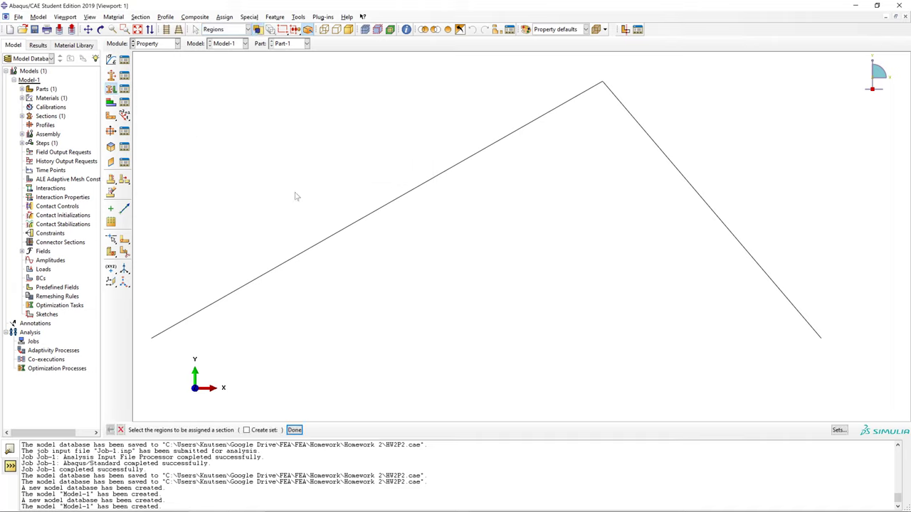
{"action": "left_click", "coordinate": [416, 190]}
{"action": "left_click", "coordinate": [684, 177]}
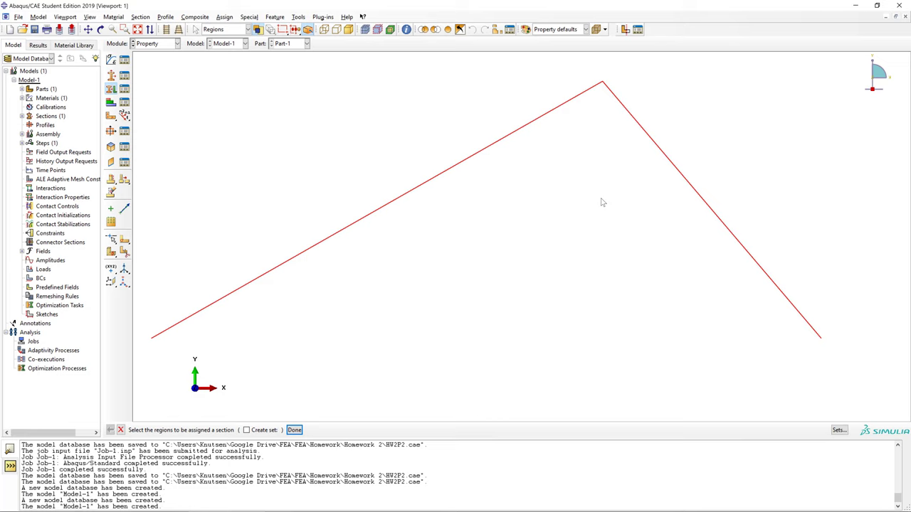
{"action": "left_click", "coordinate": [599, 221]}
{"action": "left_click_drag", "start_coordinate": [450, 99], "coordinate": [704, 148]}
{"action": "left_click", "coordinate": [294, 430]}
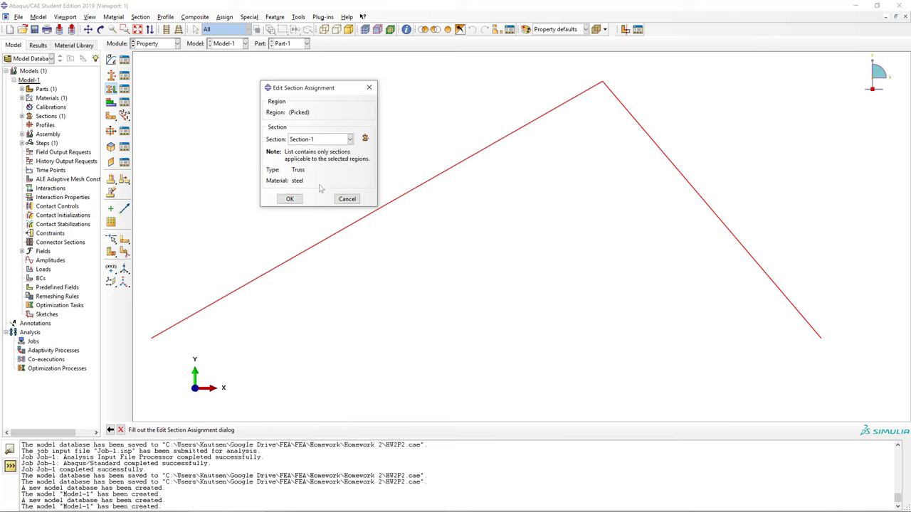
{"action": "left_click", "coordinate": [290, 198]}
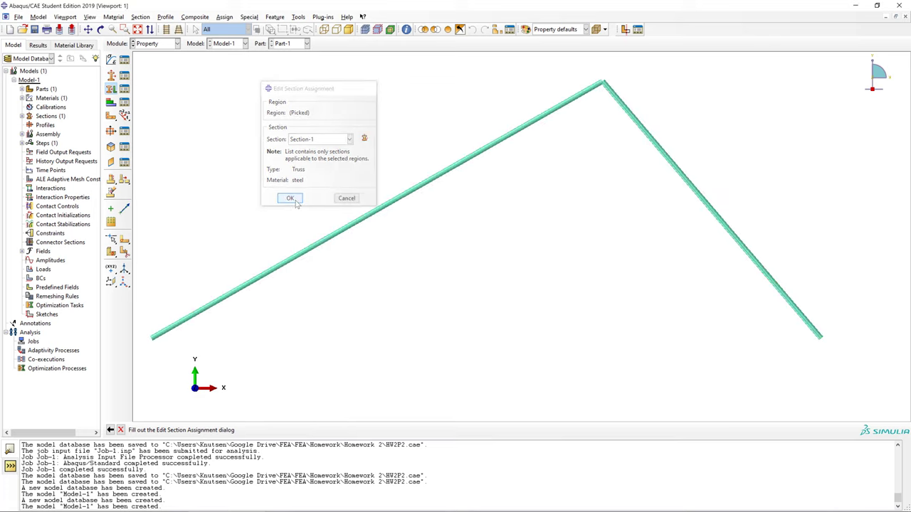
{"action": "left_click", "coordinate": [125, 88]}
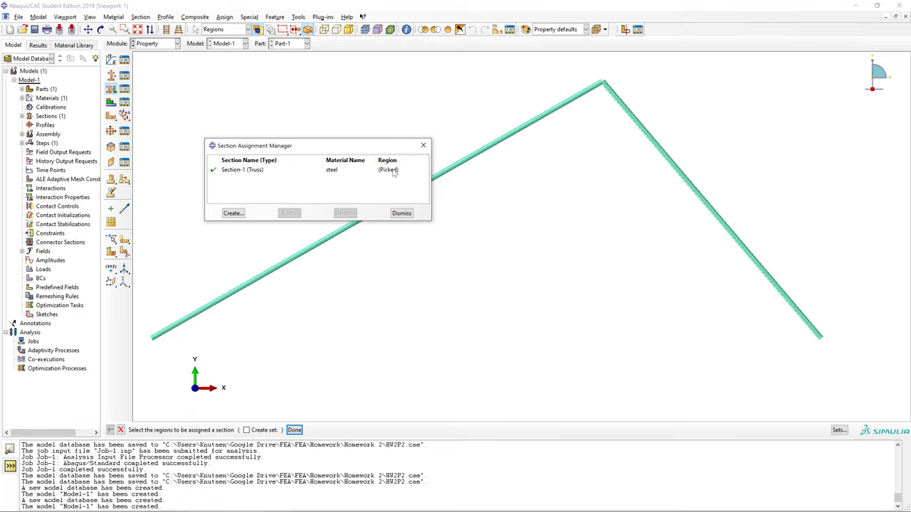
{"action": "left_click", "coordinate": [402, 213]}
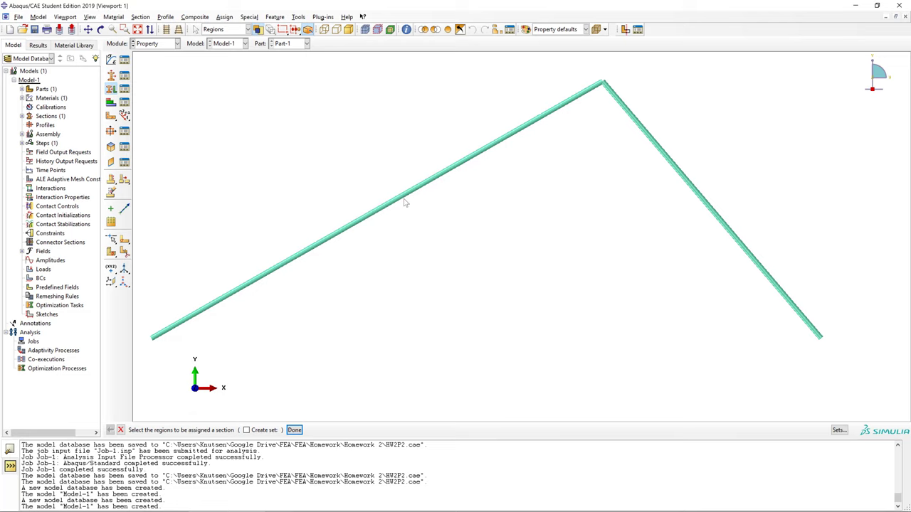
Fit the truss in view, re-enable Render beam profiles, and finish section assignment.
{"action": "scroll", "coordinate": [404, 203], "scroll_direction": "up", "scroll_amount": 6}
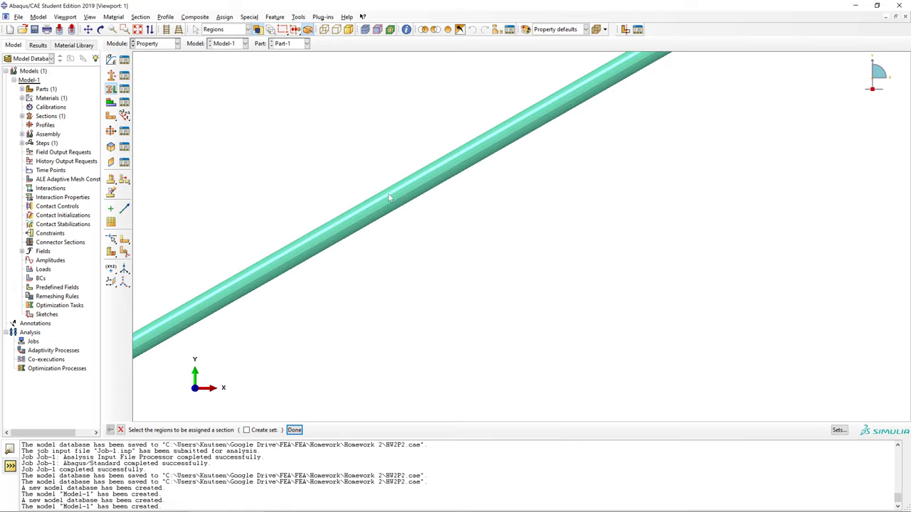
{"action": "left_click", "coordinate": [138, 30]}
{"action": "left_click", "coordinate": [90, 17]}
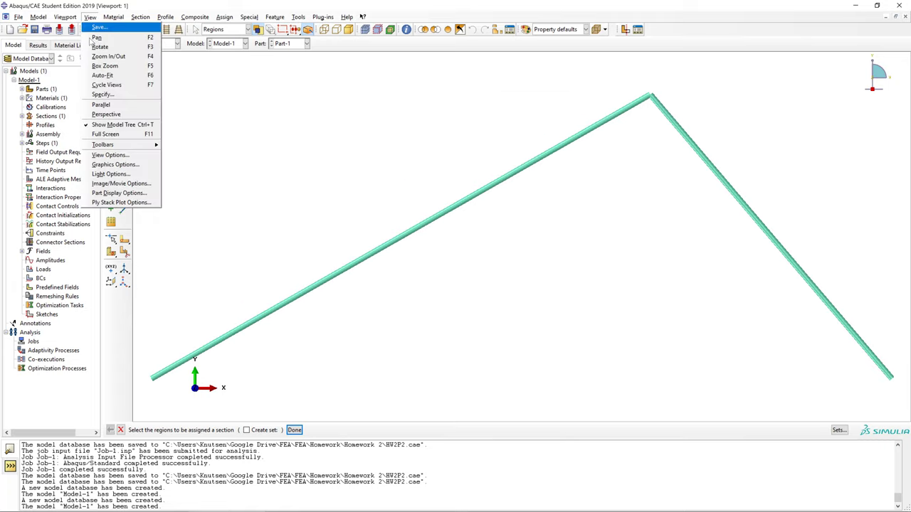
{"action": "left_click", "coordinate": [101, 194]}
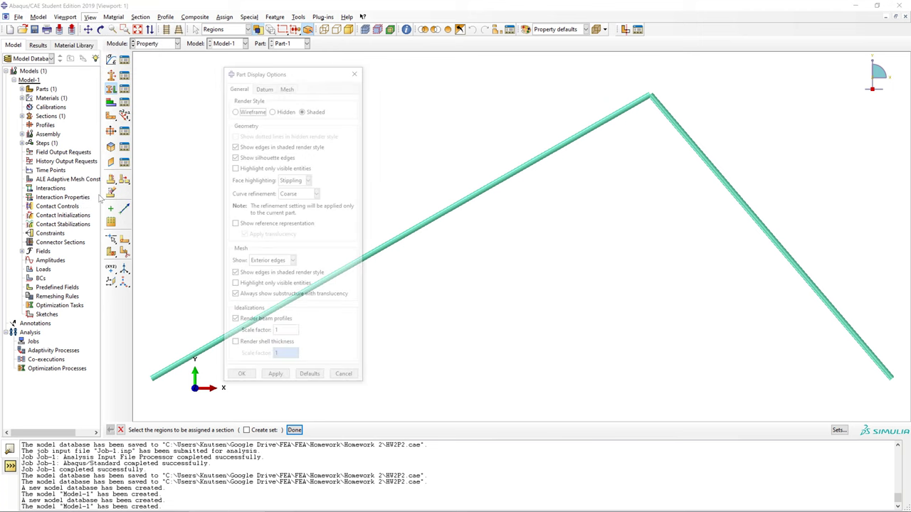
{"action": "left_click", "coordinate": [257, 324]}
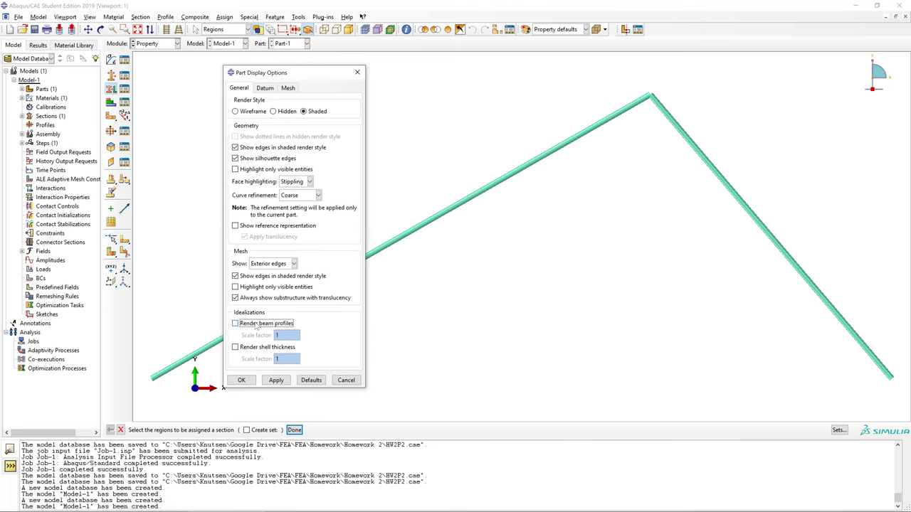
{"action": "left_click", "coordinate": [276, 380]}
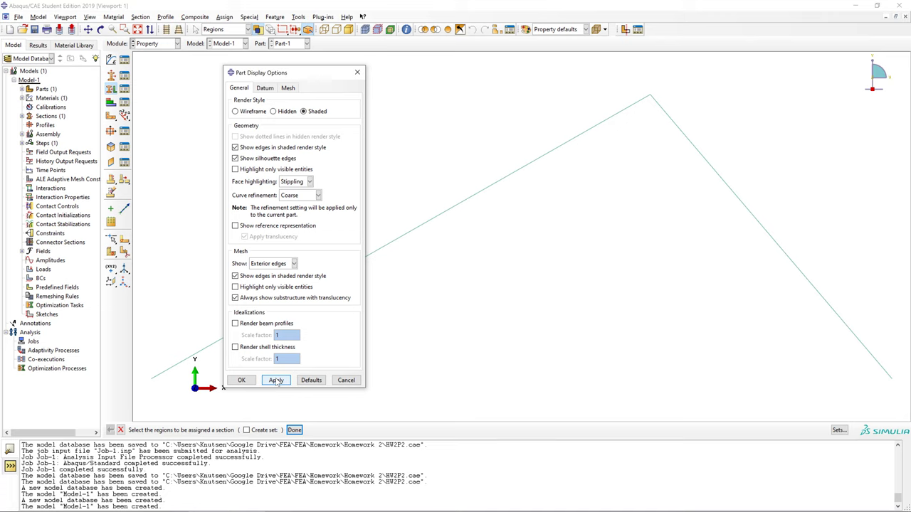
{"action": "left_click", "coordinate": [261, 325]}
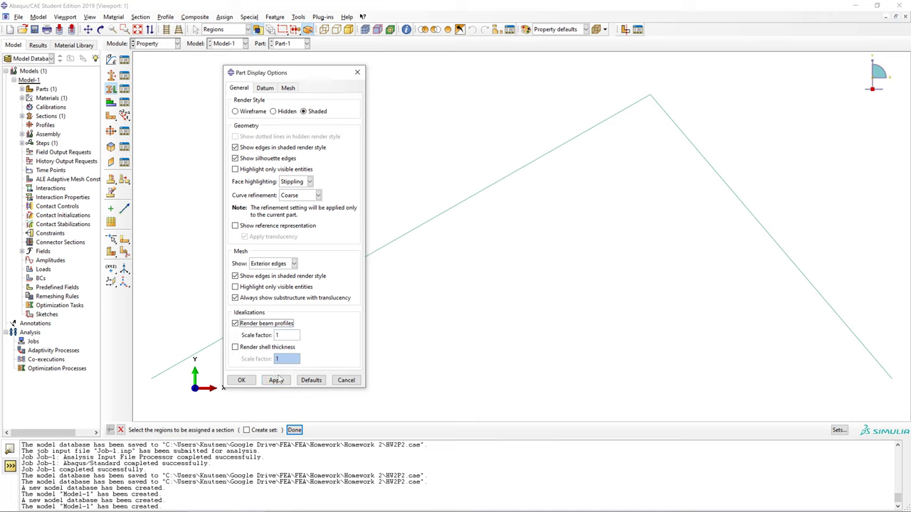
{"action": "left_click", "coordinate": [276, 380]}
{"action": "left_click", "coordinate": [241, 380]}
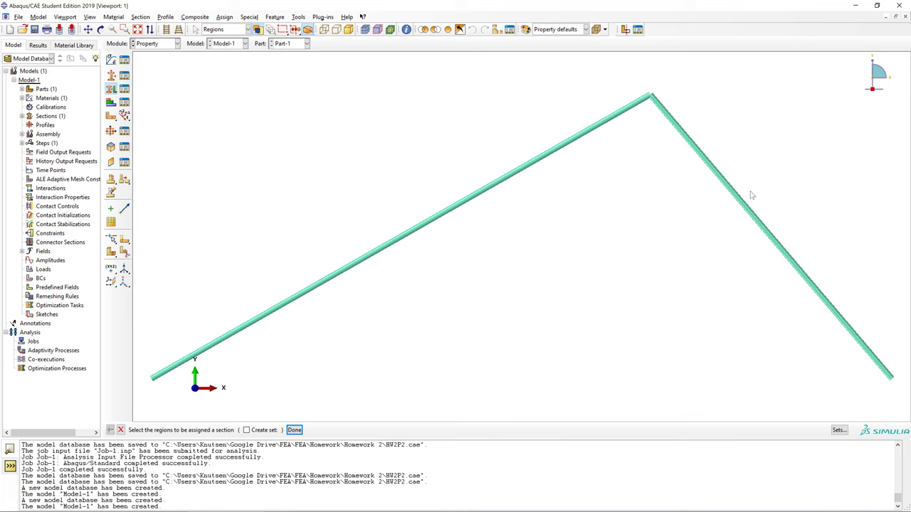
{"action": "left_click", "coordinate": [295, 430]}
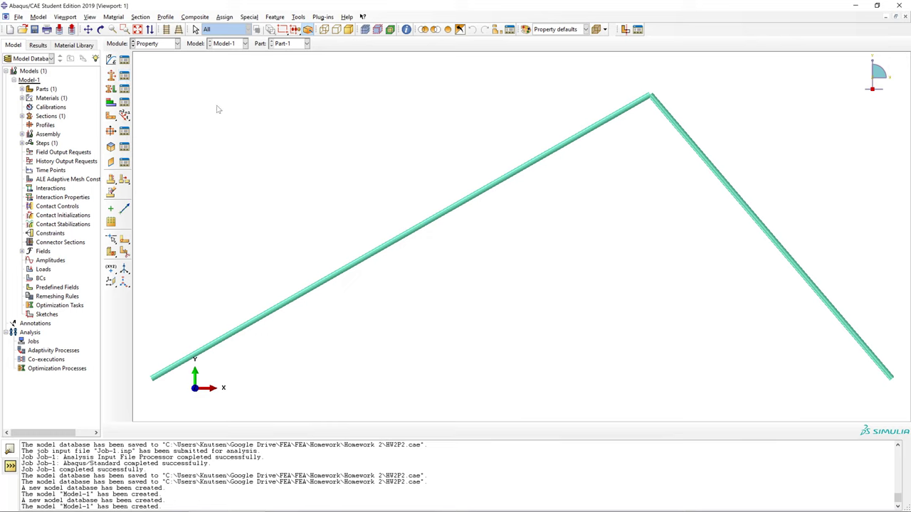
Start an I-shaped beam profile, discard it, and move to the Assembly module.
{"action": "left_click", "coordinate": [111, 117]}
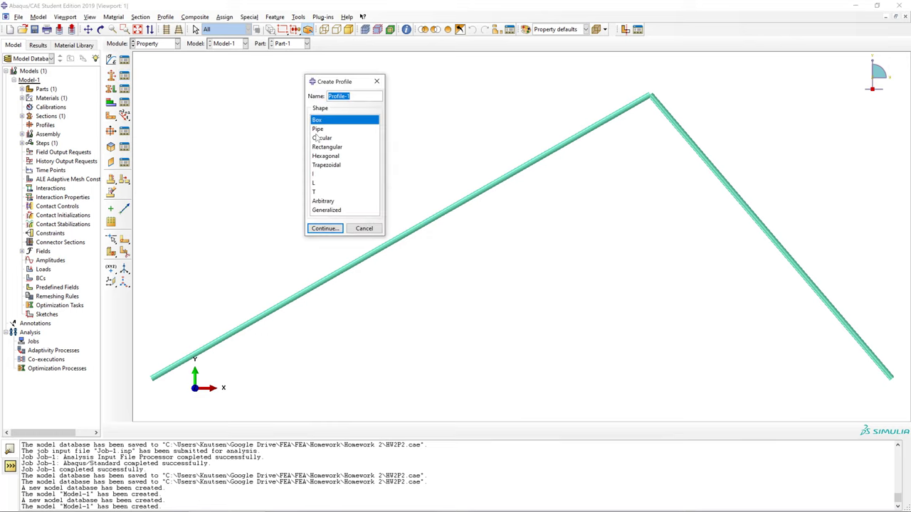
{"action": "left_click", "coordinate": [315, 174]}
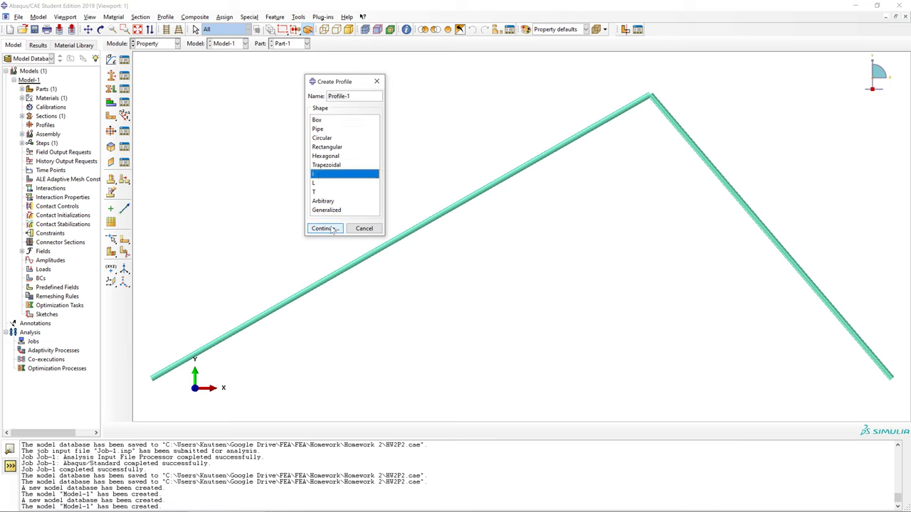
{"action": "left_click", "coordinate": [328, 227]}
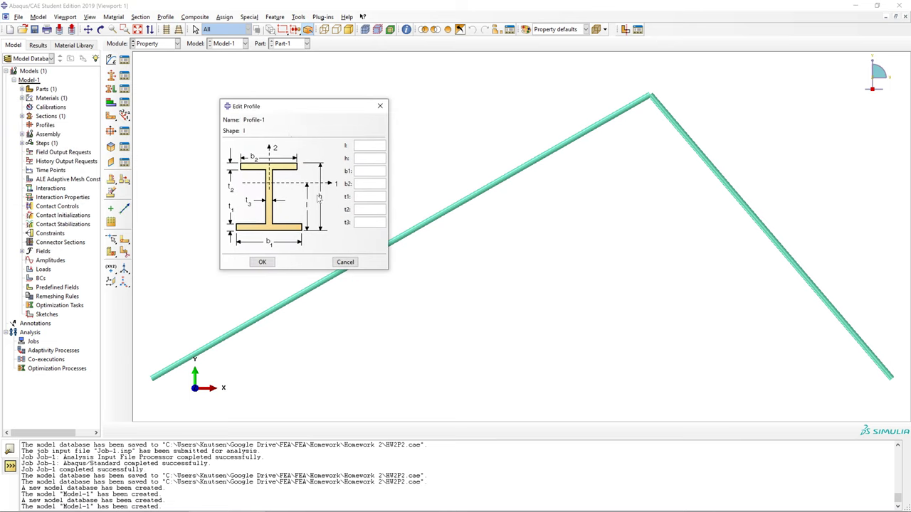
{"action": "left_click", "coordinate": [345, 262]}
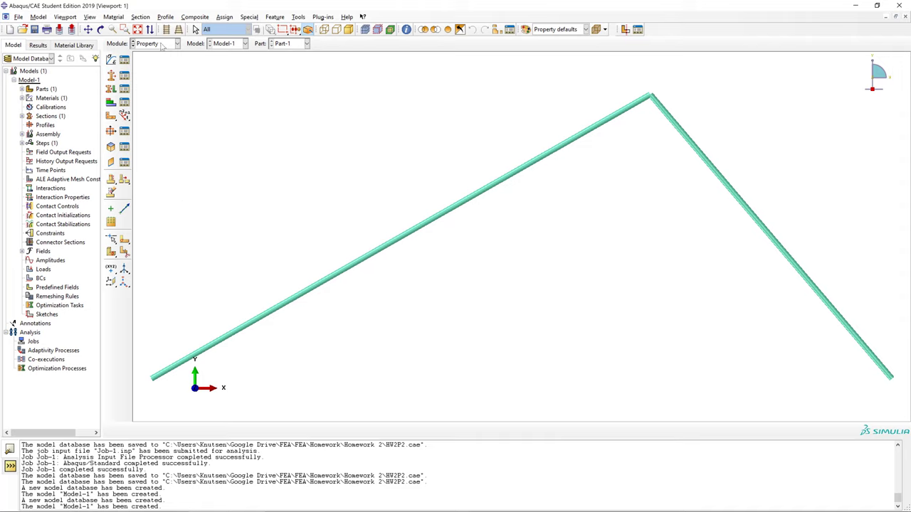
{"action": "scroll", "coordinate": [145, 43], "scroll_direction": "down", "scroll_amount": 1}
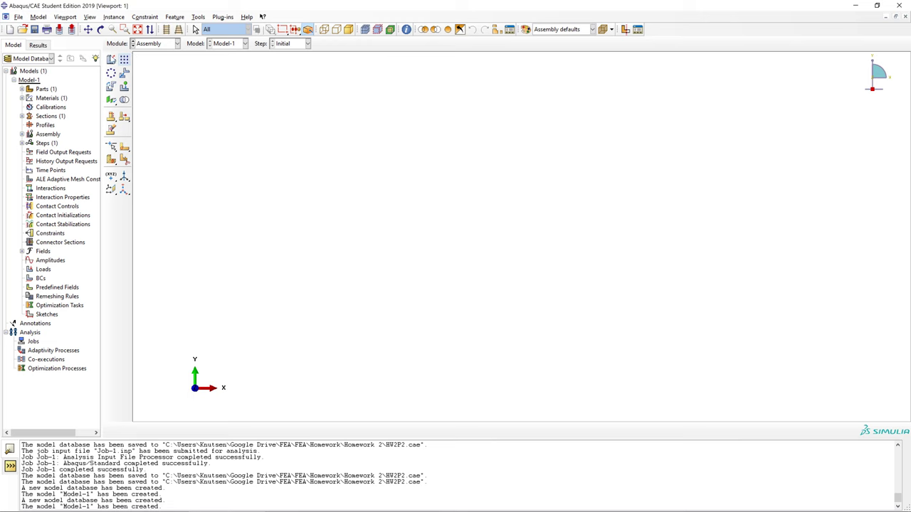
Instance Part-1 in the assembly, render its beam profiles, and switch to the Step module.
{"action": "left_click", "coordinate": [112, 60]}
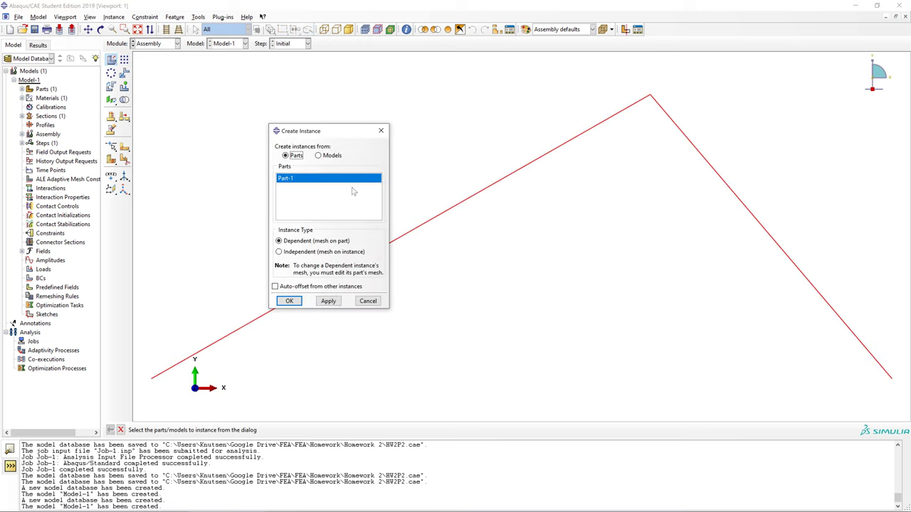
{"action": "left_click", "coordinate": [291, 302]}
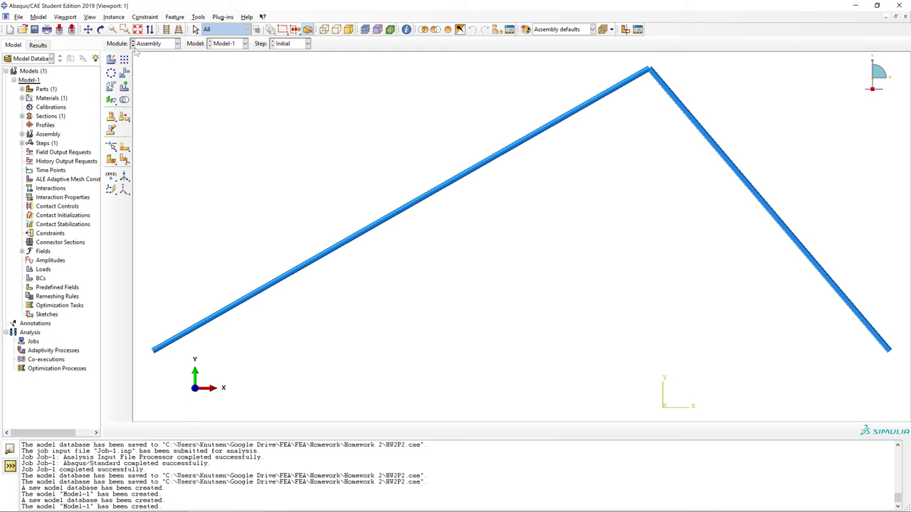
{"action": "left_click", "coordinate": [90, 16]}
{"action": "left_click", "coordinate": [125, 192]}
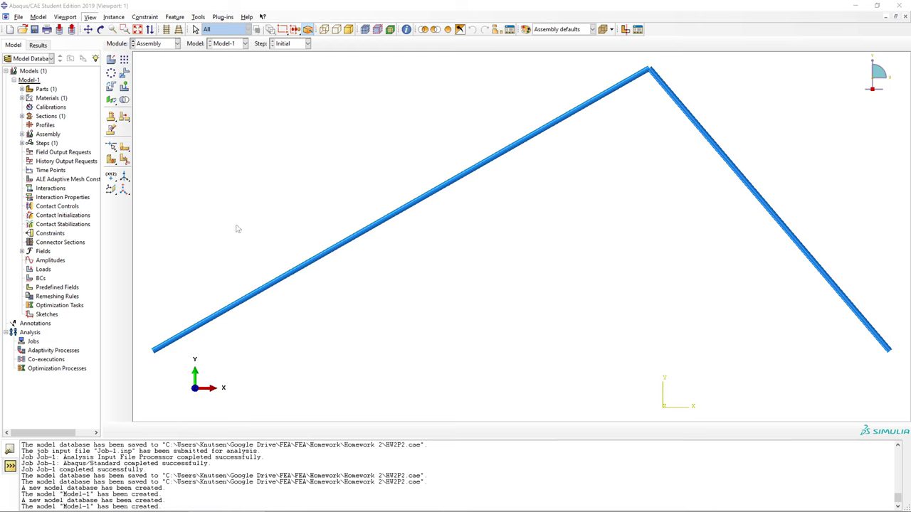
{"action": "left_click", "coordinate": [411, 320]}
{"action": "left_click", "coordinate": [450, 379]}
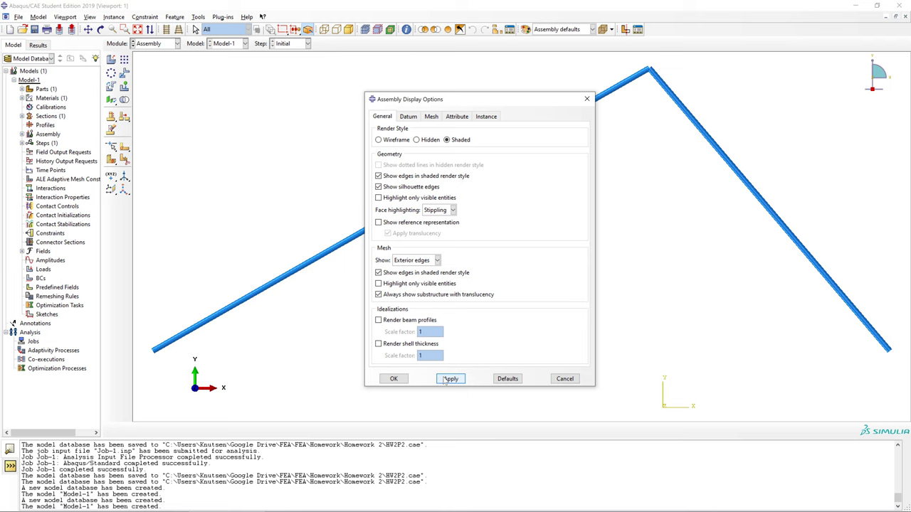
{"action": "left_click", "coordinate": [414, 321]}
{"action": "left_click", "coordinate": [450, 379]}
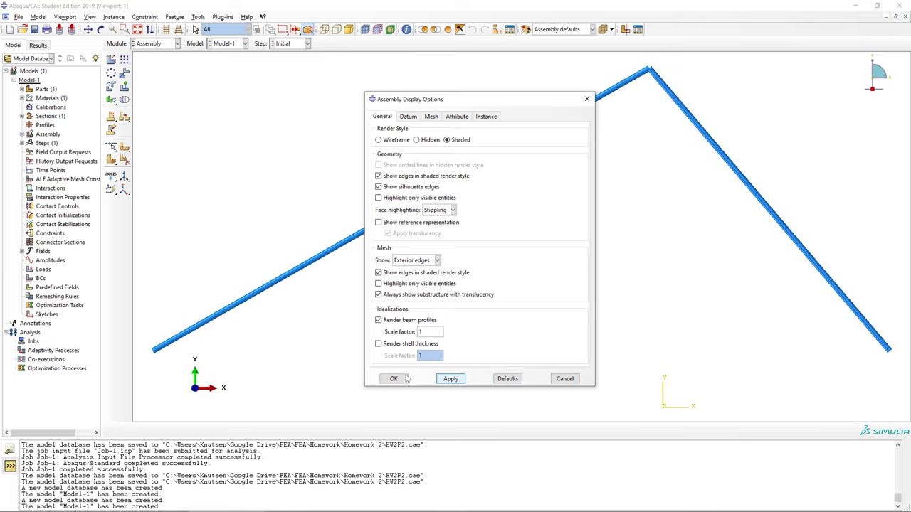
{"action": "key", "text": "Escape"}
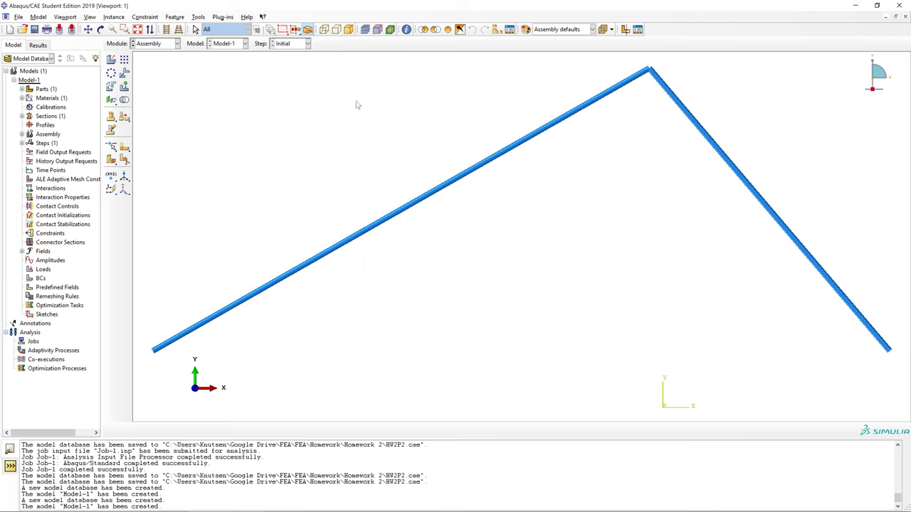
{"action": "scroll", "coordinate": [133, 46], "scroll_direction": "down", "scroll_amount": 1}
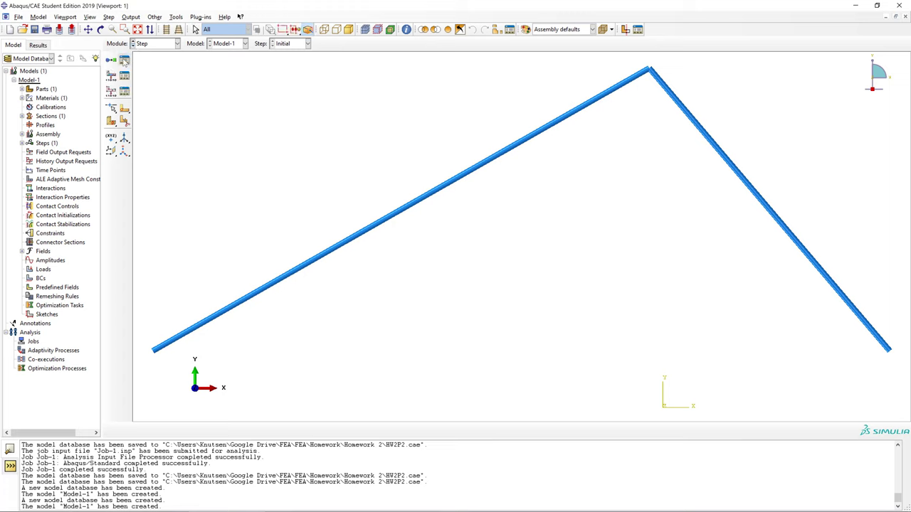
Create Step-1 as a Static, General step with default settings after Initial.
{"action": "left_click", "coordinate": [124, 61]}
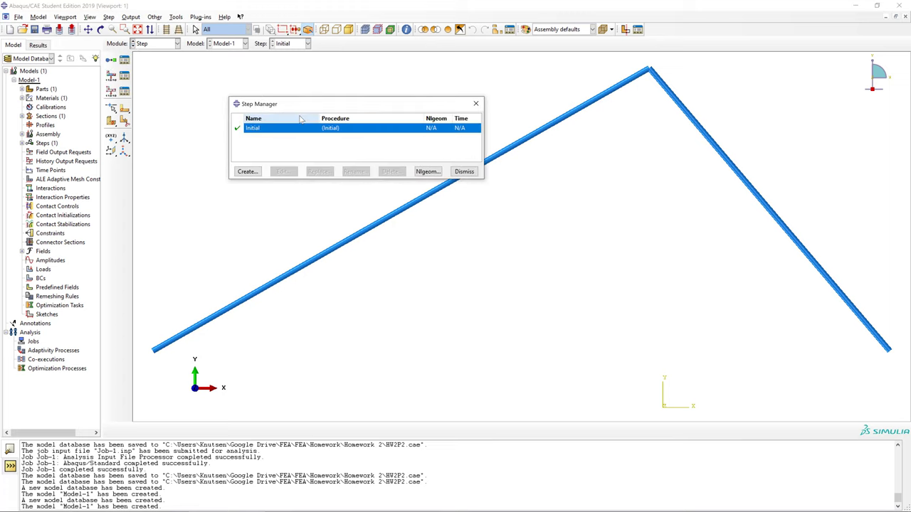
{"action": "left_click", "coordinate": [464, 172]}
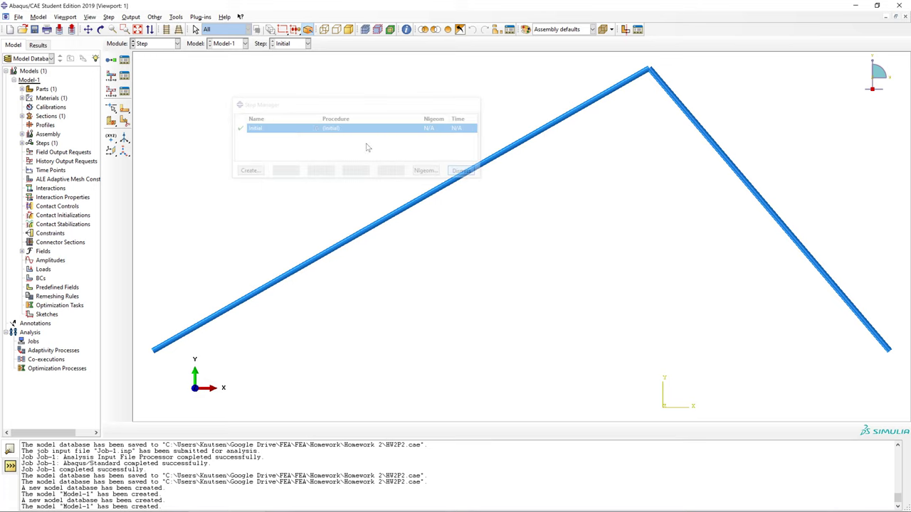
{"action": "left_click", "coordinate": [111, 61]}
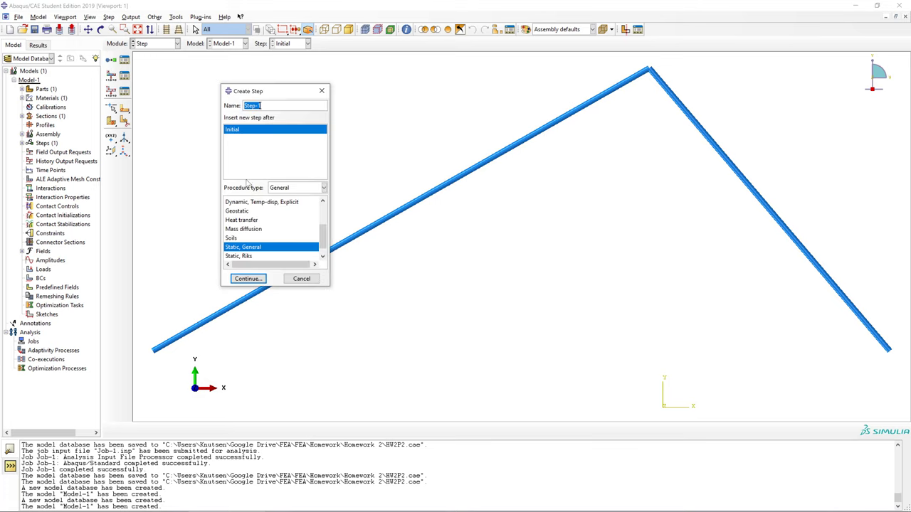
{"action": "left_click", "coordinate": [259, 247]}
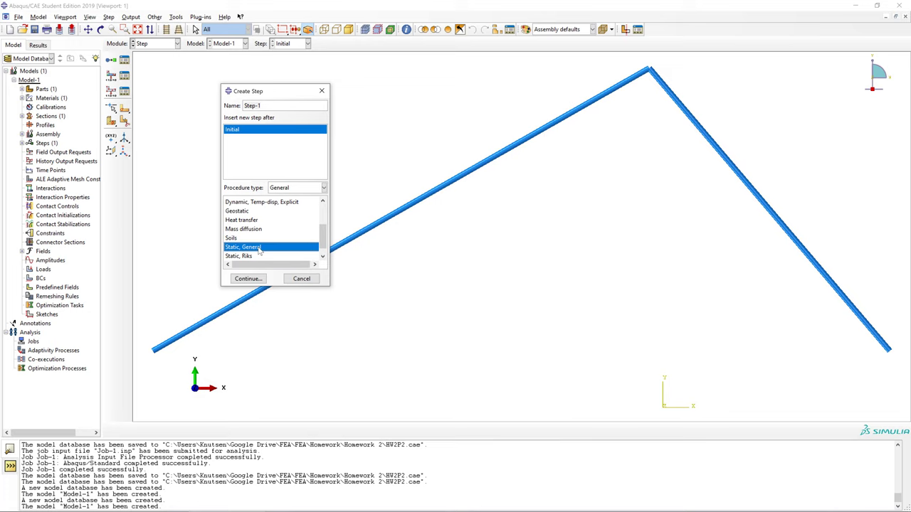
{"action": "left_click", "coordinate": [249, 279]}
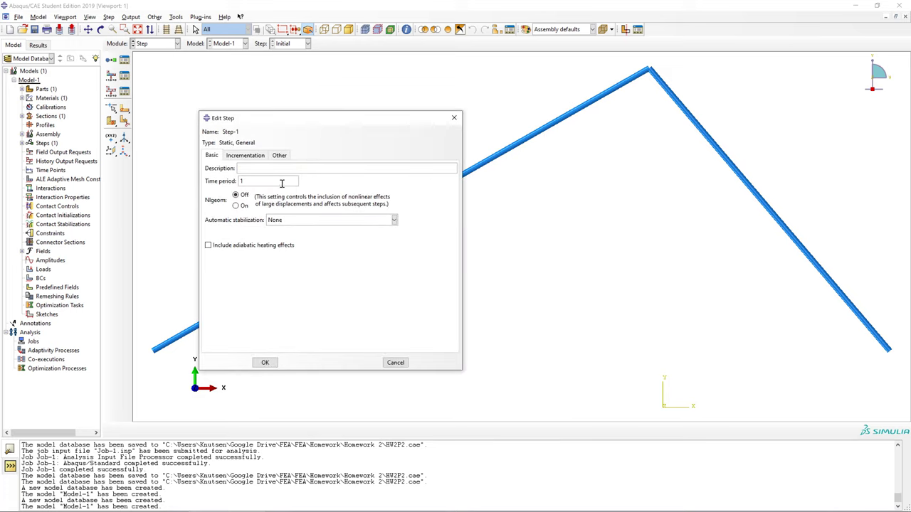
{"action": "left_click", "coordinate": [264, 362]}
Switch the Module list to Load.
{"action": "scroll", "coordinate": [133, 44], "scroll_direction": "down", "scroll_amount": 1}
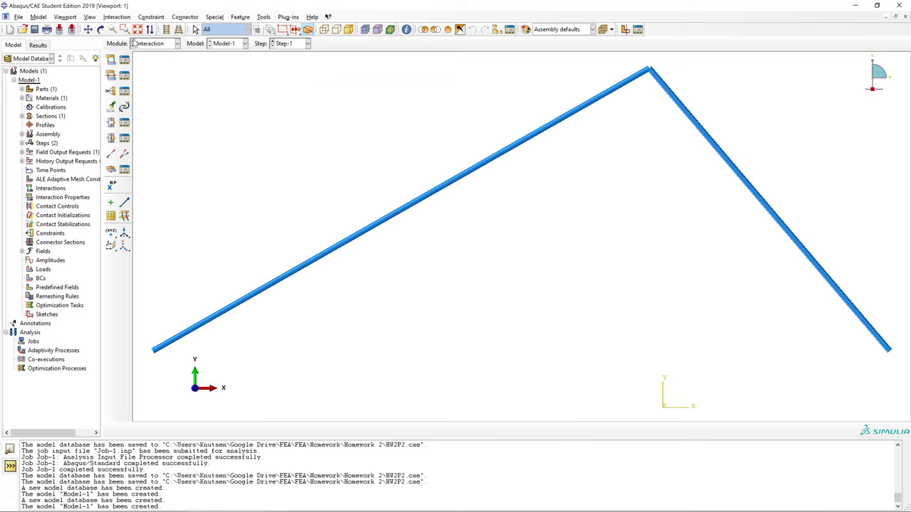
{"action": "scroll", "coordinate": [134, 44], "scroll_direction": "up", "scroll_amount": 1}
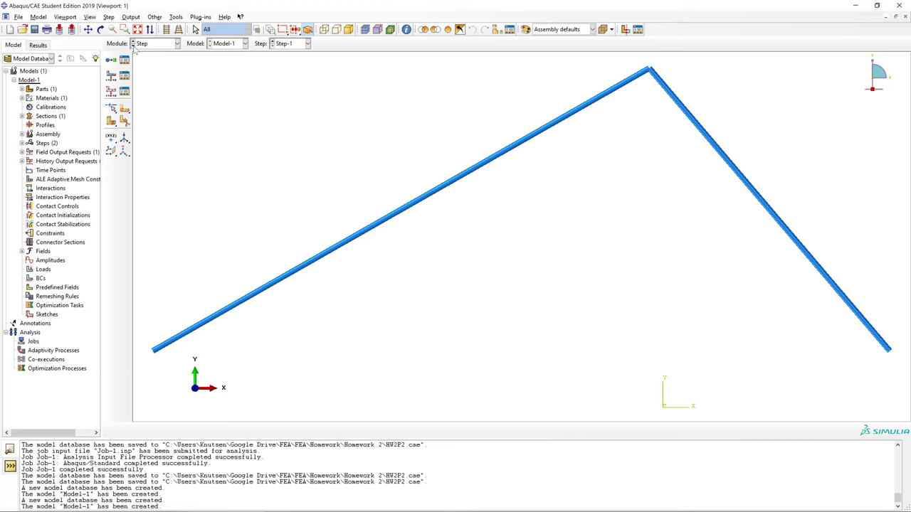
{"action": "scroll", "coordinate": [133, 47], "scroll_direction": "down", "scroll_amount": 1}
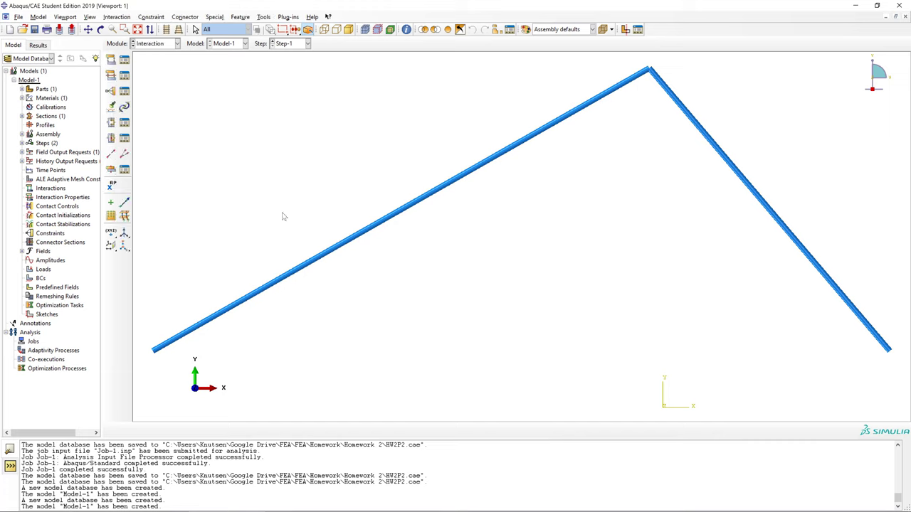
{"action": "scroll", "coordinate": [134, 48], "scroll_direction": "down", "scroll_amount": 1}
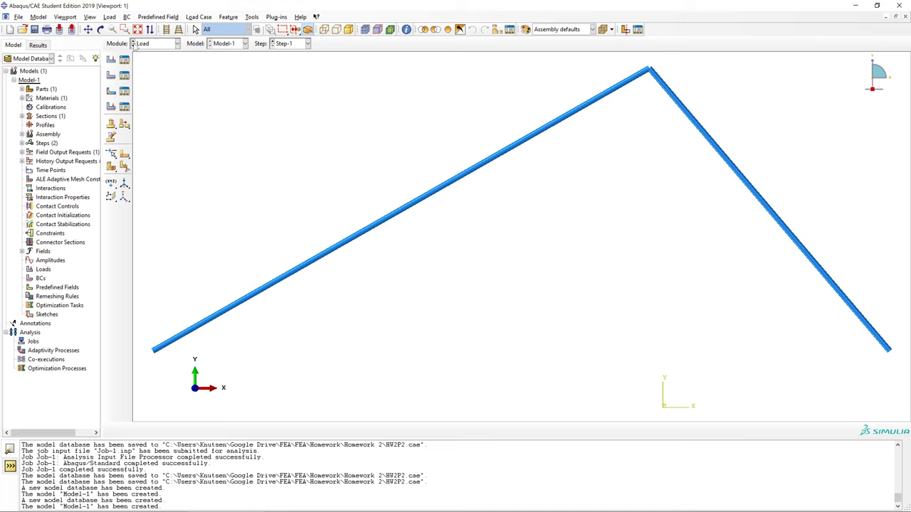
Start a Displacement/Rotation boundary condition and pick the left base vertex.
{"action": "left_click", "coordinate": [111, 75]}
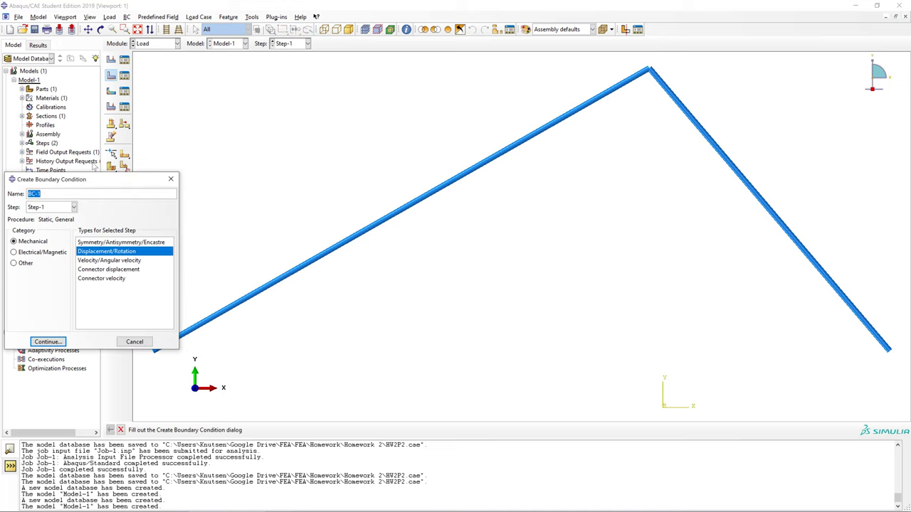
{"action": "left_click_drag", "start_coordinate": [95, 183], "coordinate": [320, 98]}
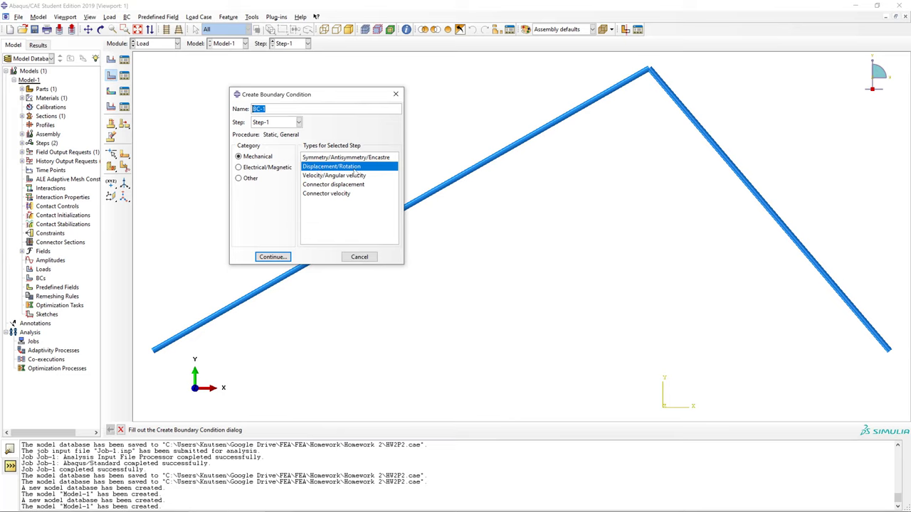
{"action": "left_click", "coordinate": [272, 257]}
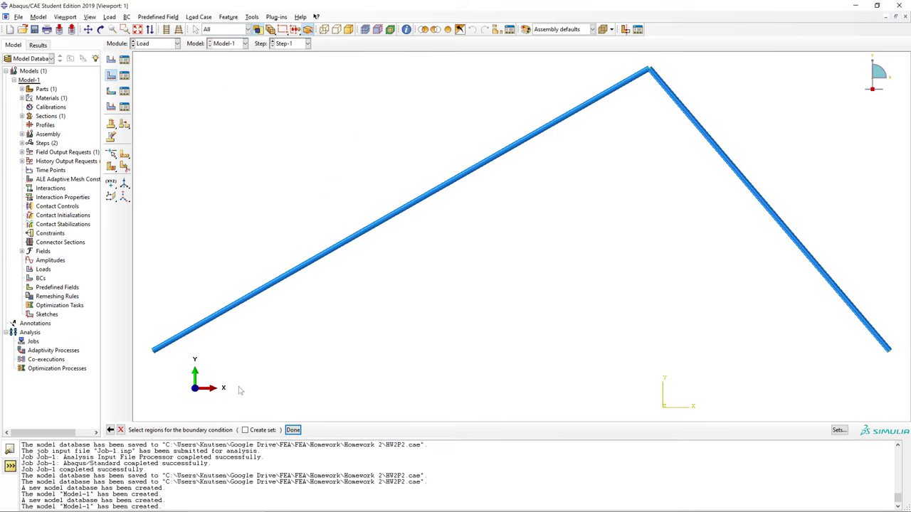
{"action": "left_click", "coordinate": [153, 351]}
Turn off Render beam profiles in Assembly Display Options, then finish picking both base vertices.
{"action": "left_click", "coordinate": [90, 16]}
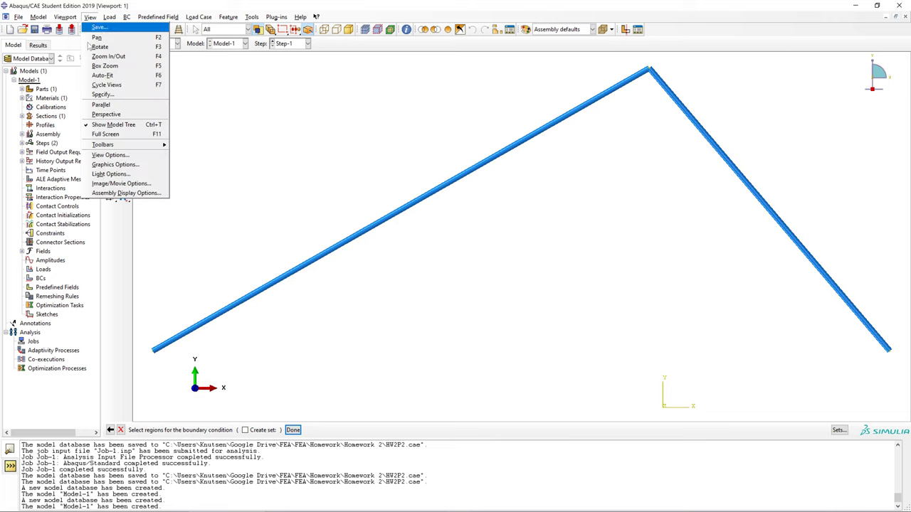
{"action": "left_click", "coordinate": [125, 193]}
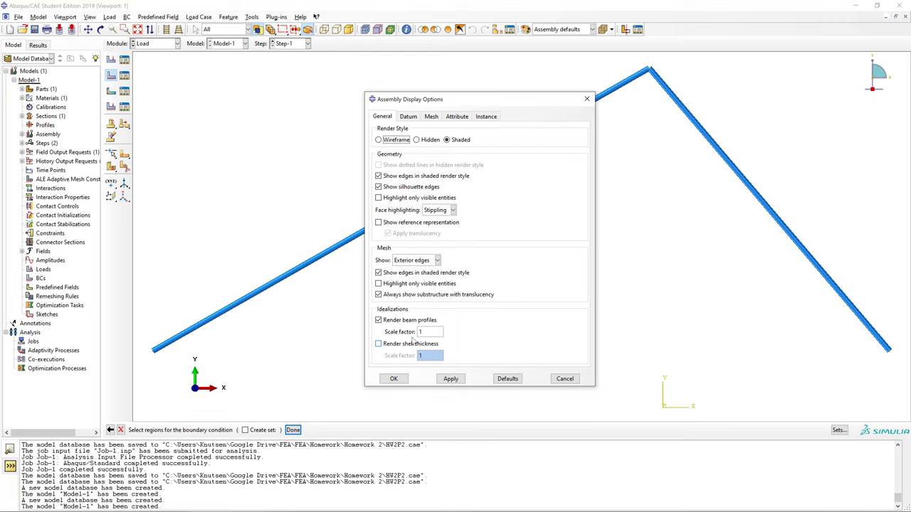
{"action": "left_click", "coordinate": [378, 321]}
{"action": "left_click", "coordinate": [451, 378]}
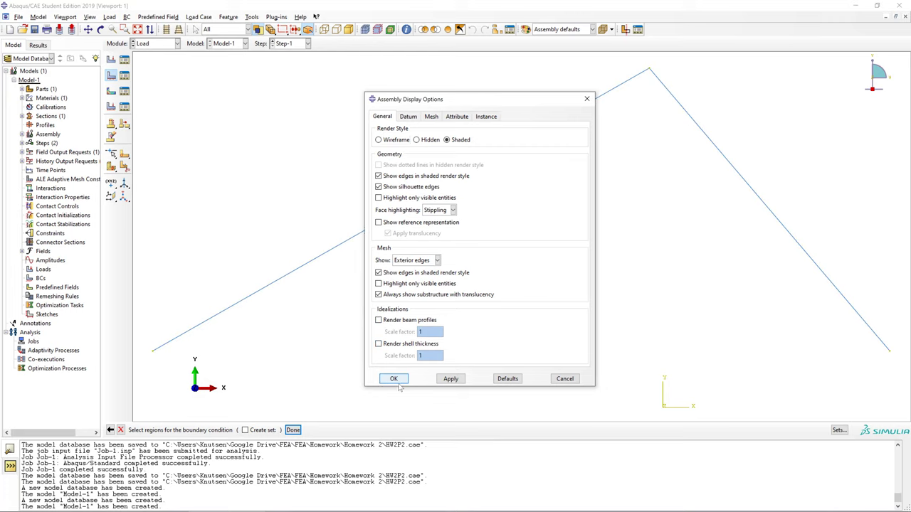
{"action": "left_click", "coordinate": [397, 382]}
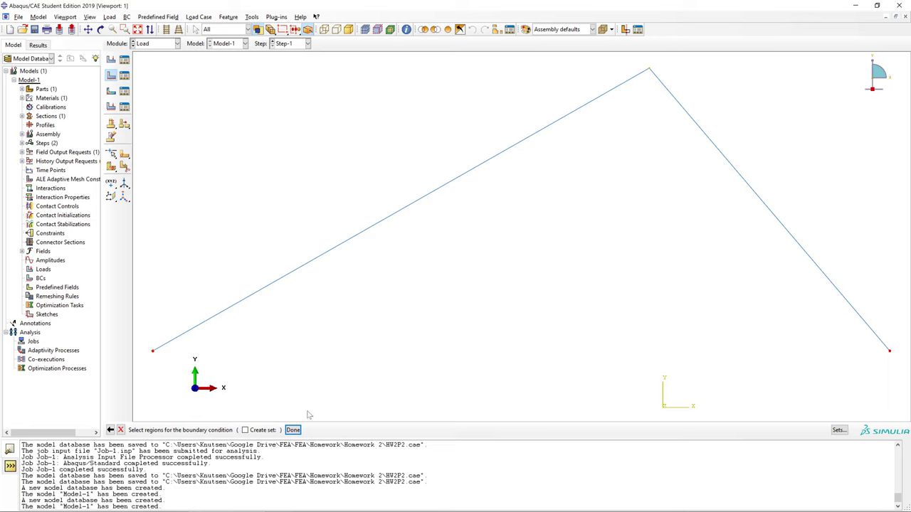
{"action": "left_click", "coordinate": [292, 430]}
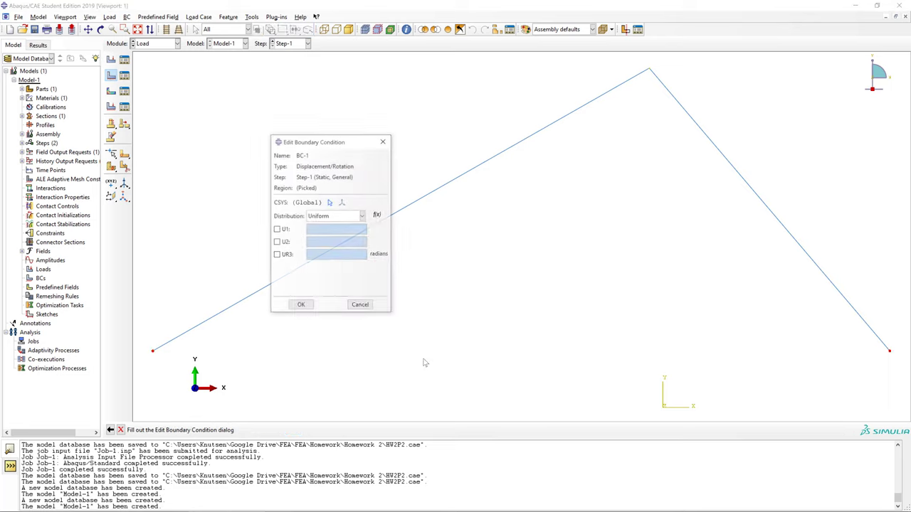
Fix U1 and U2 at 0 for both supports in BC-1.
{"action": "left_click", "coordinate": [276, 242]}
{"action": "left_click", "coordinate": [277, 230]}
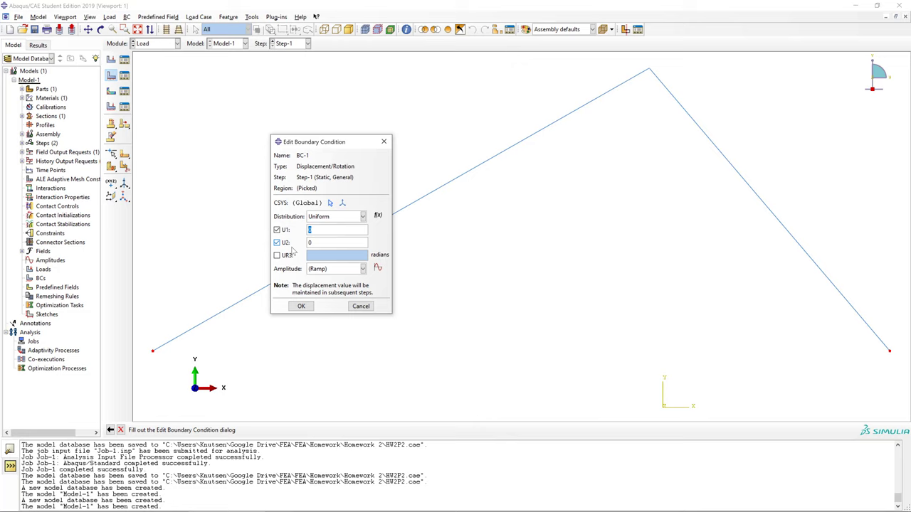
{"action": "left_click", "coordinate": [301, 306]}
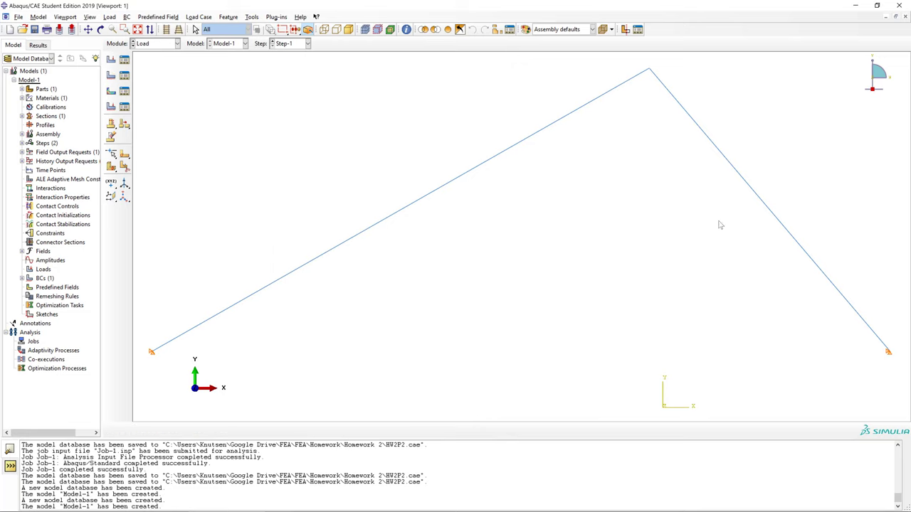
Apply a concentrated force with CF1 = 1000 at the apex vertex.
{"action": "left_click", "coordinate": [111, 60]}
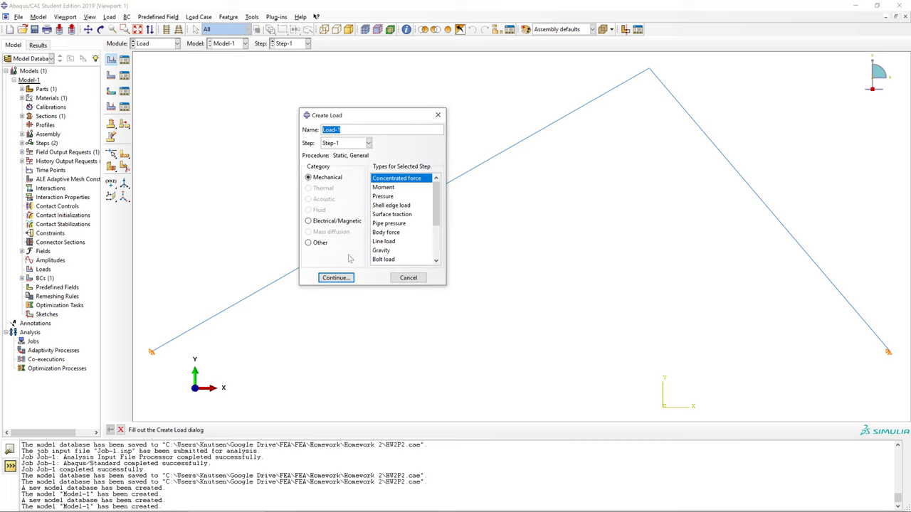
{"action": "left_click", "coordinate": [336, 277]}
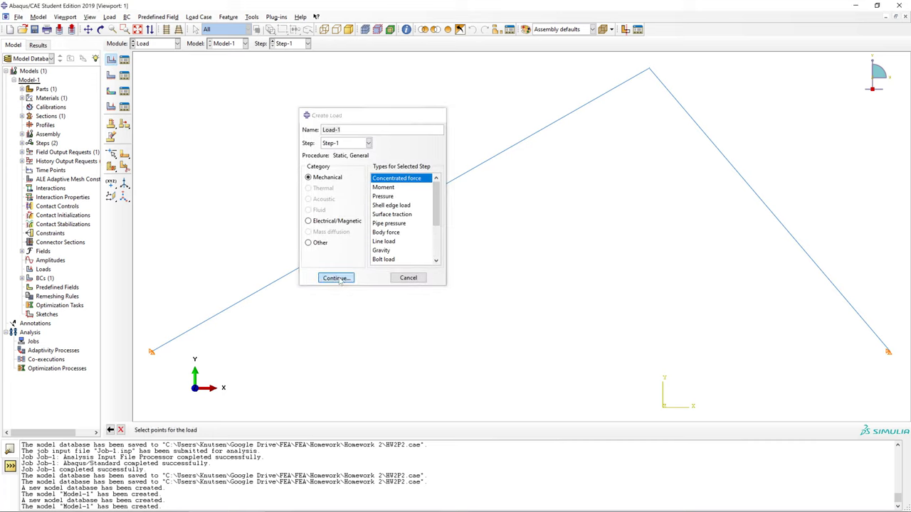
{"action": "left_click", "coordinate": [649, 70]}
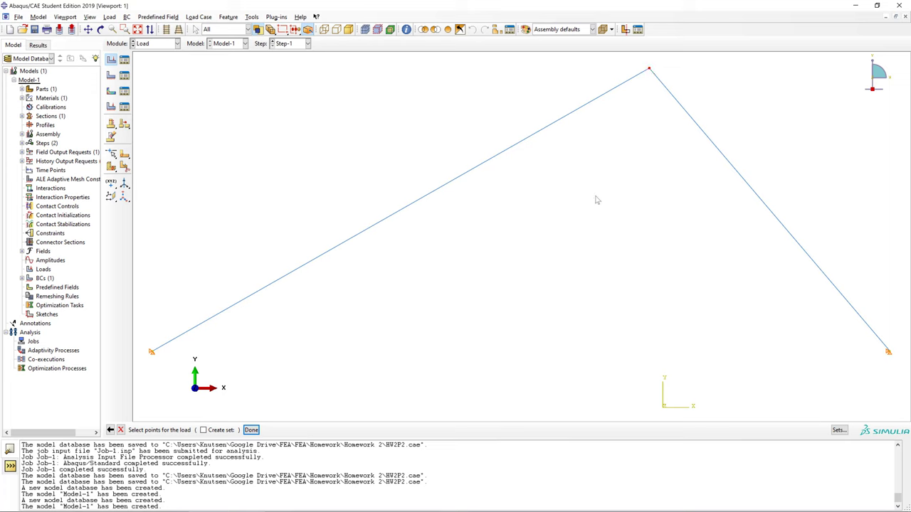
{"action": "left_click", "coordinate": [251, 430]}
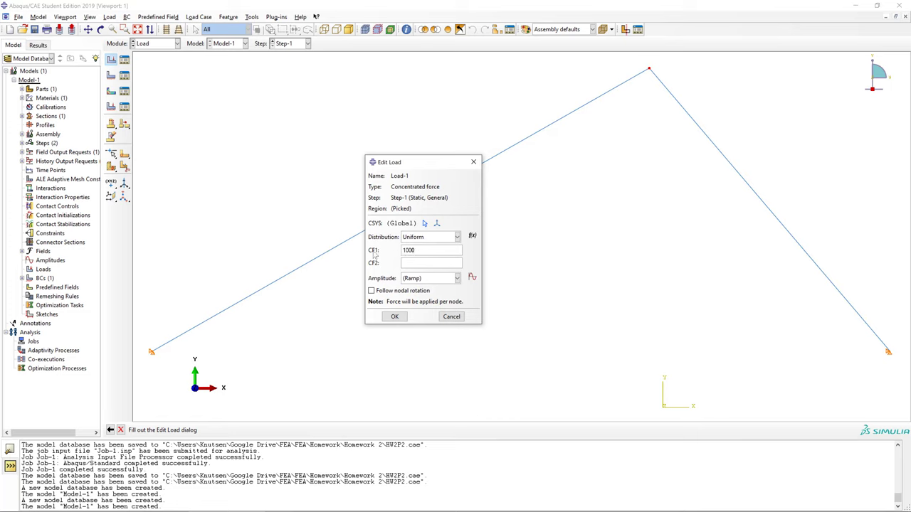
{"action": "left_click", "coordinate": [394, 317]}
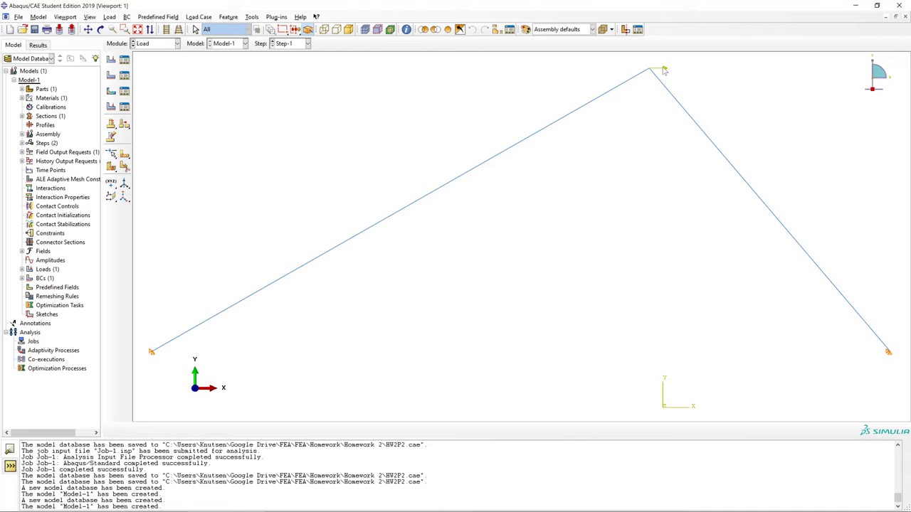
Turn Render beam profiles back on in Assembly Display Options and move to the Mesh module.
{"action": "left_click", "coordinate": [90, 16]}
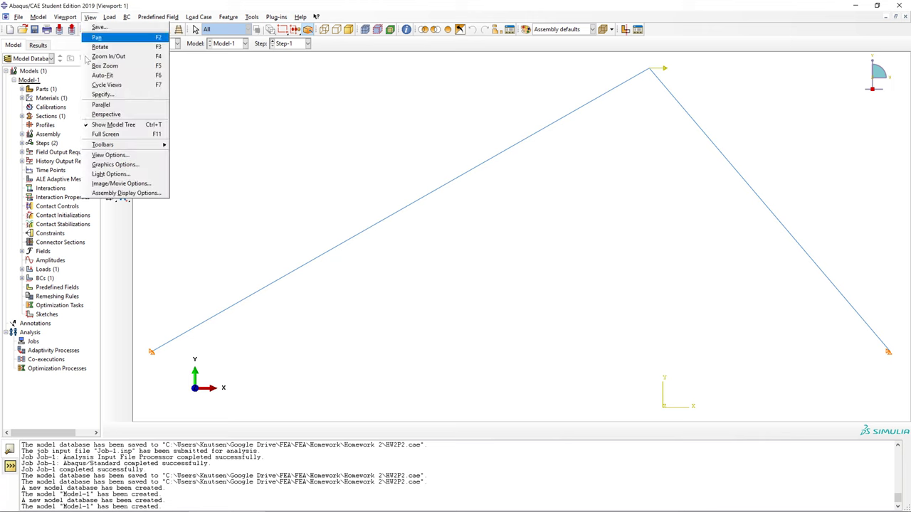
{"action": "left_click", "coordinate": [121, 194]}
{"action": "left_click", "coordinate": [403, 320]}
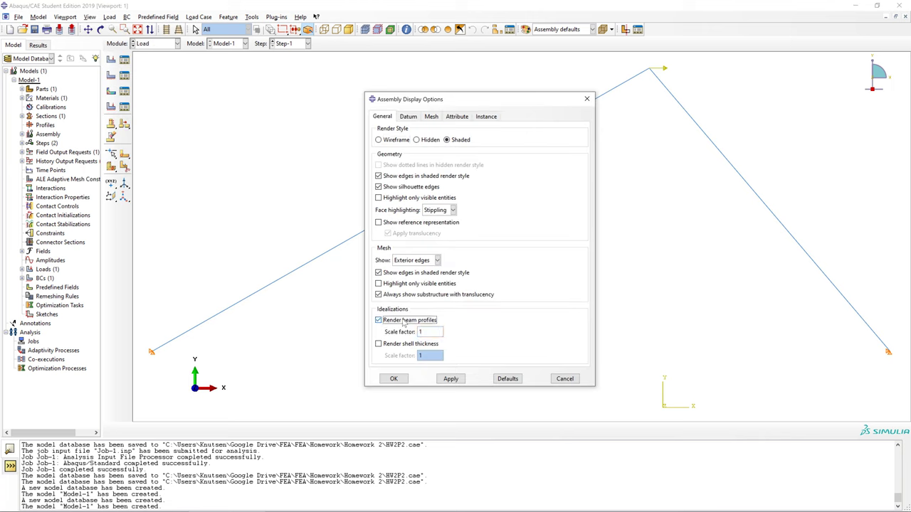
{"action": "left_click", "coordinate": [392, 378]}
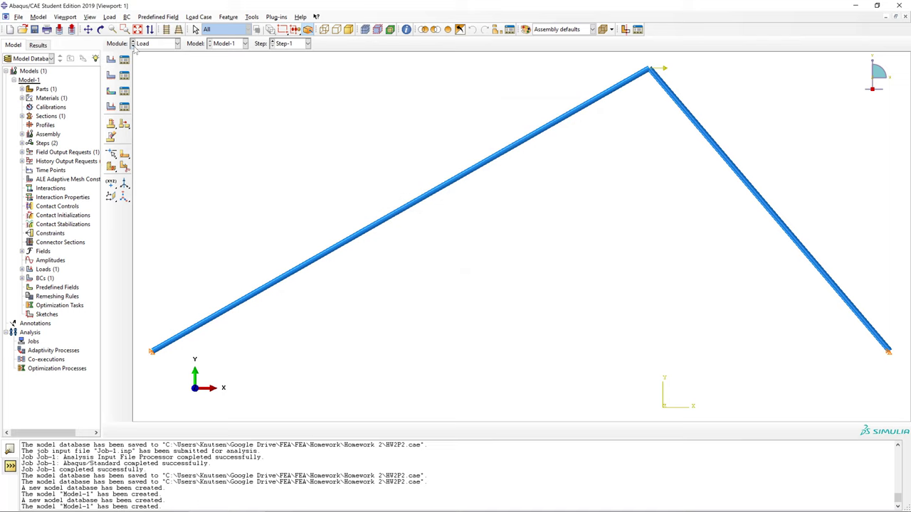
{"action": "scroll", "coordinate": [146, 43], "scroll_direction": "down", "scroll_amount": 1}
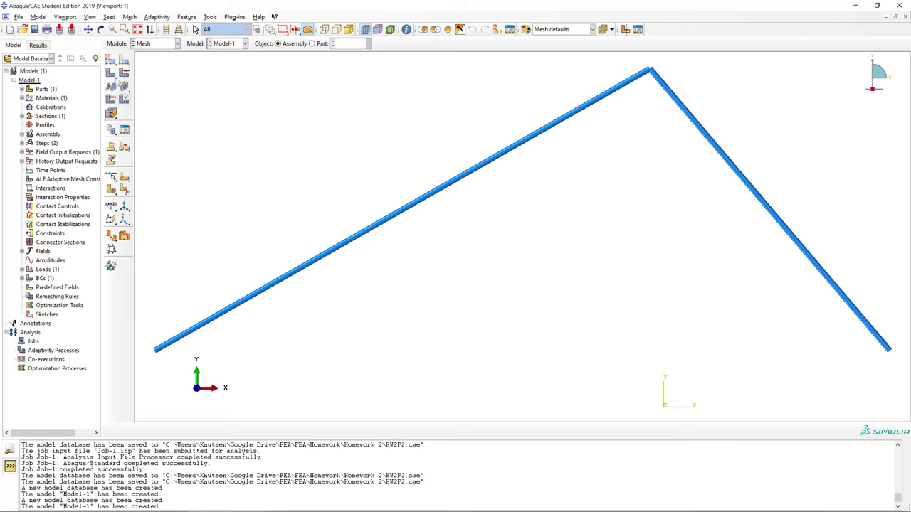
After the dependent-instance error, set Object to Part and box-select all of Part-1 for element types.
{"action": "left_click", "coordinate": [112, 101]}
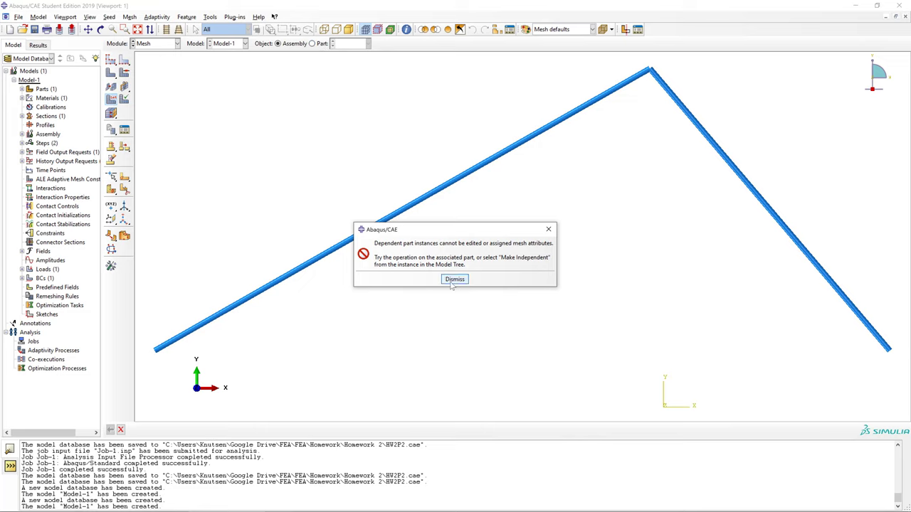
{"action": "key", "text": "Return"}
{"action": "left_click", "coordinate": [311, 43]}
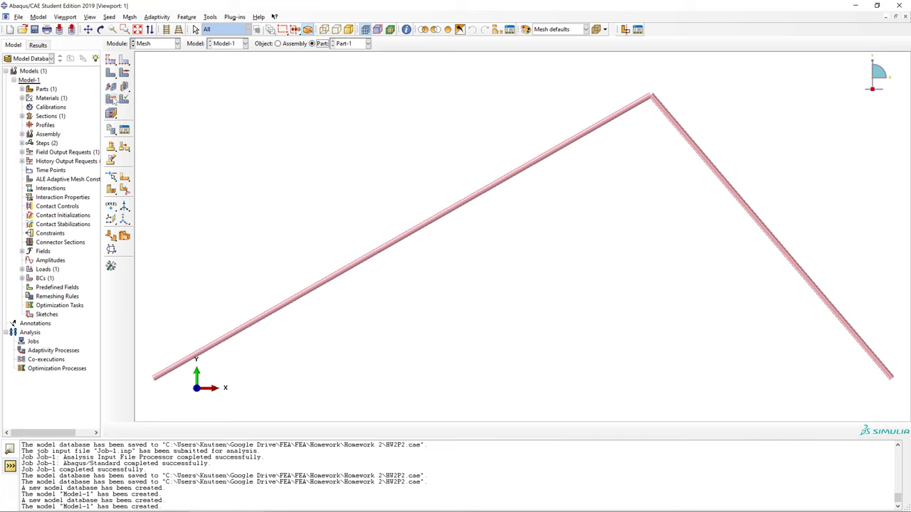
{"action": "left_click", "coordinate": [111, 98]}
{"action": "left_click_drag", "start_coordinate": [489, 76], "coordinate": [725, 166]}
{"action": "left_click", "coordinate": [257, 429]}
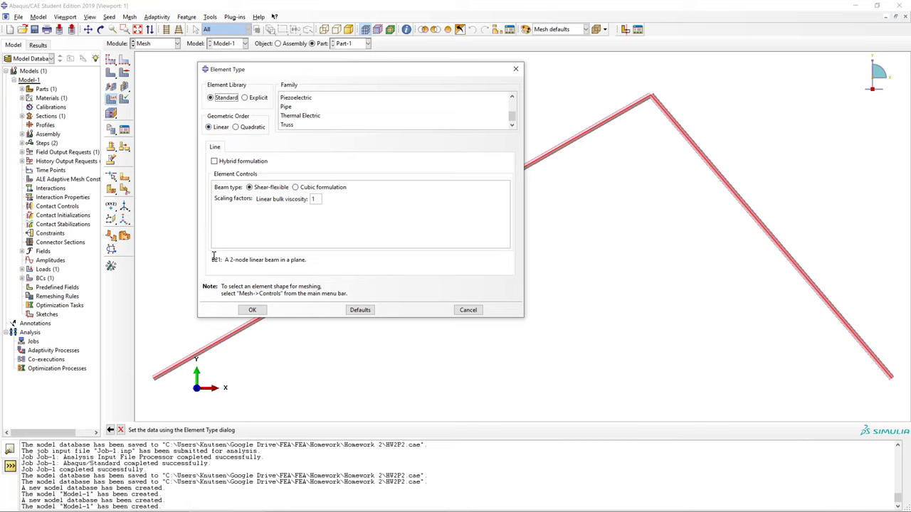
Change Part-1's element family from B21 beam to Truss, giving T2D2 elements.
{"action": "double_click", "coordinate": [218, 260]}
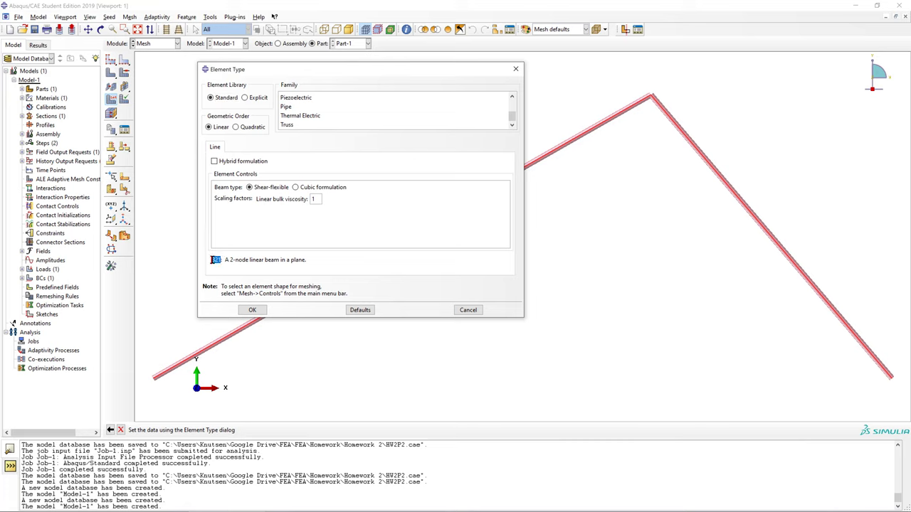
{"action": "left_click", "coordinate": [213, 262]}
{"action": "left_click_drag", "start_coordinate": [513, 117], "coordinate": [513, 100]}
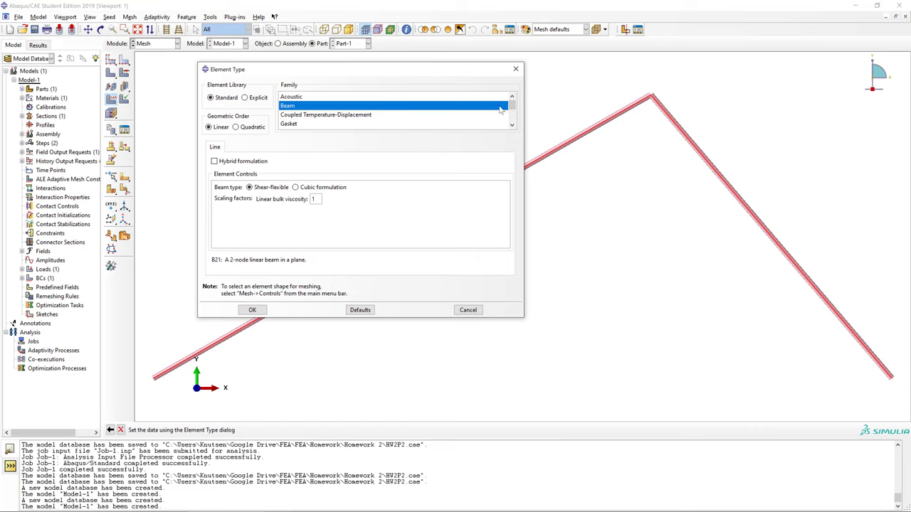
{"action": "left_click_drag", "start_coordinate": [512, 107], "coordinate": [512, 123]}
{"action": "left_click", "coordinate": [305, 125]}
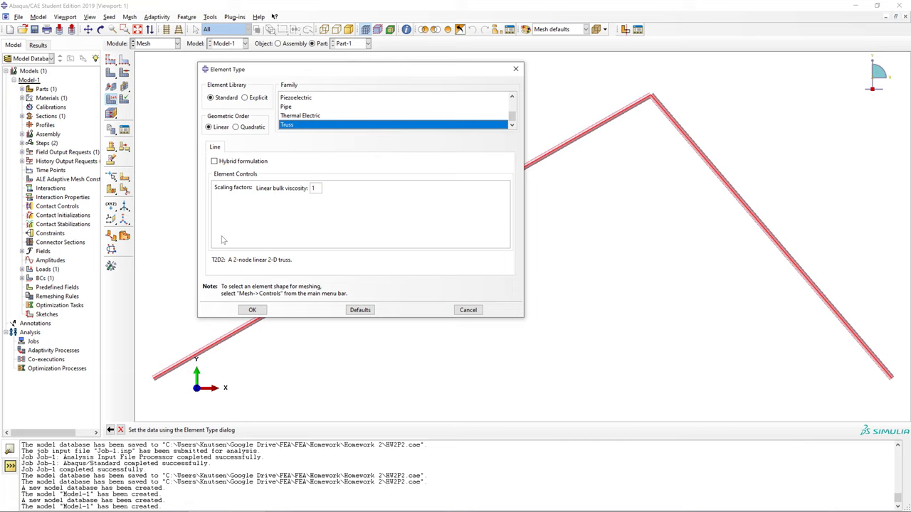
{"action": "left_click_drag", "start_coordinate": [223, 261], "coordinate": [213, 262]}
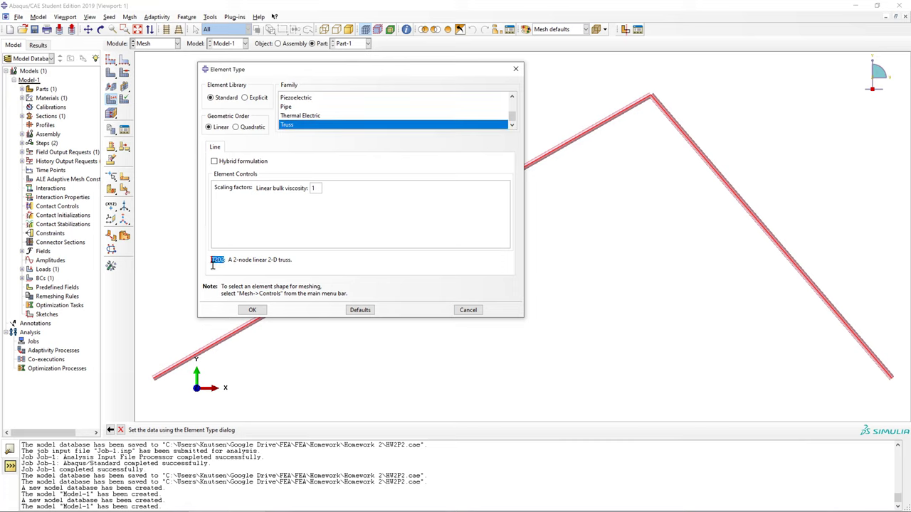
{"action": "left_click", "coordinate": [309, 264]}
{"action": "left_click", "coordinate": [262, 311]}
{"action": "left_click", "coordinate": [120, 430]}
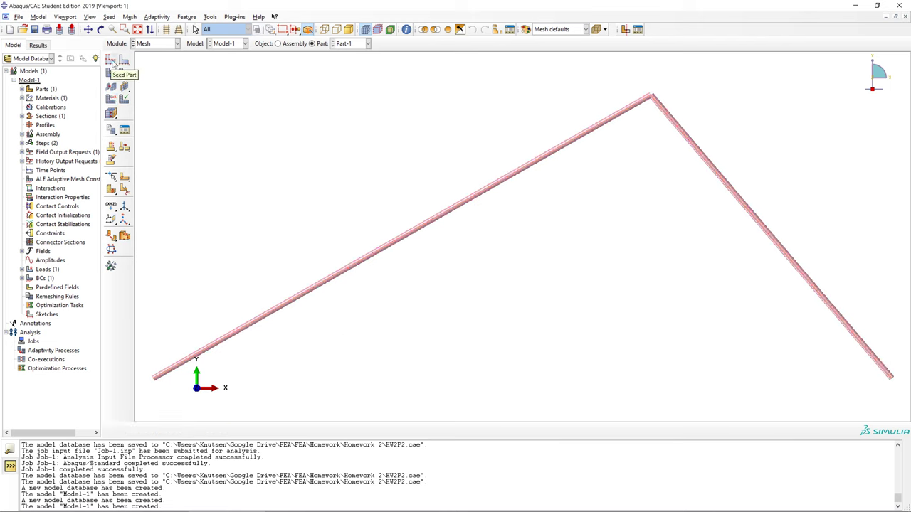
Leave the global seed size at 0.01 and select both members for local seeding.
{"action": "left_click", "coordinate": [112, 62]}
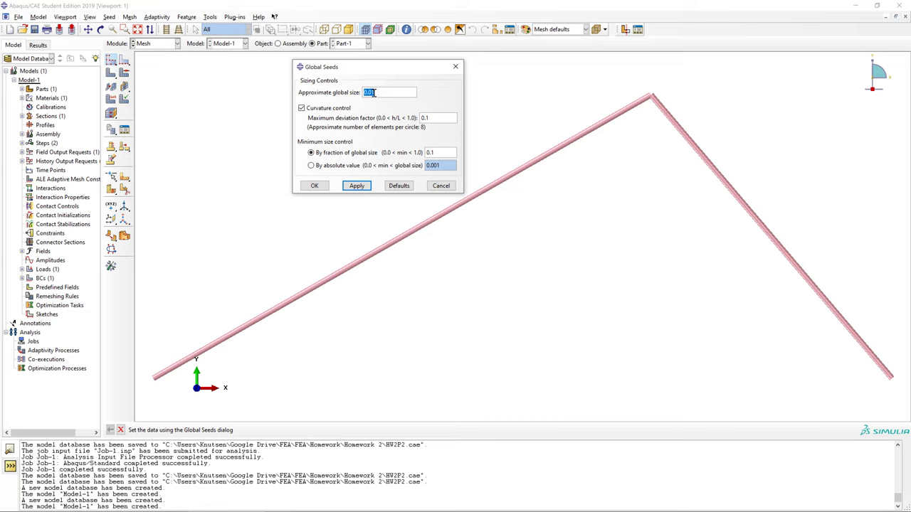
{"action": "left_click", "coordinate": [314, 185]}
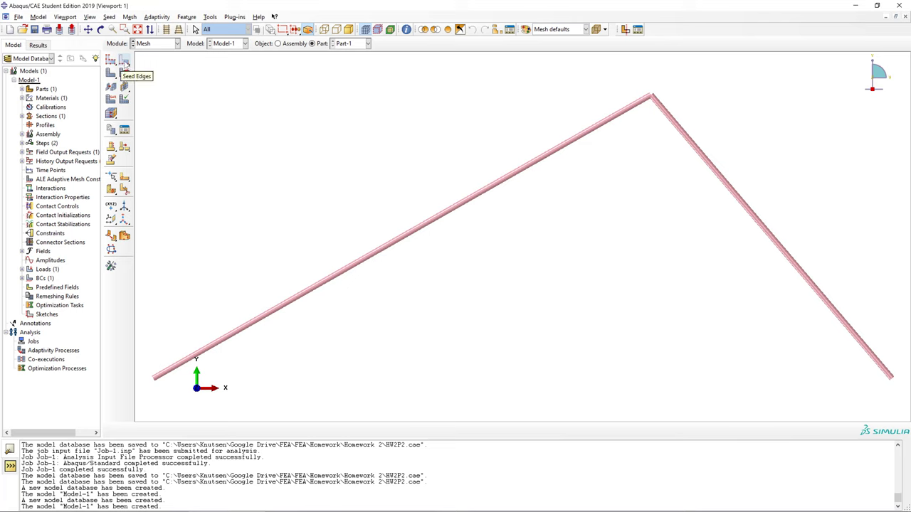
{"action": "left_click", "coordinate": [124, 62]}
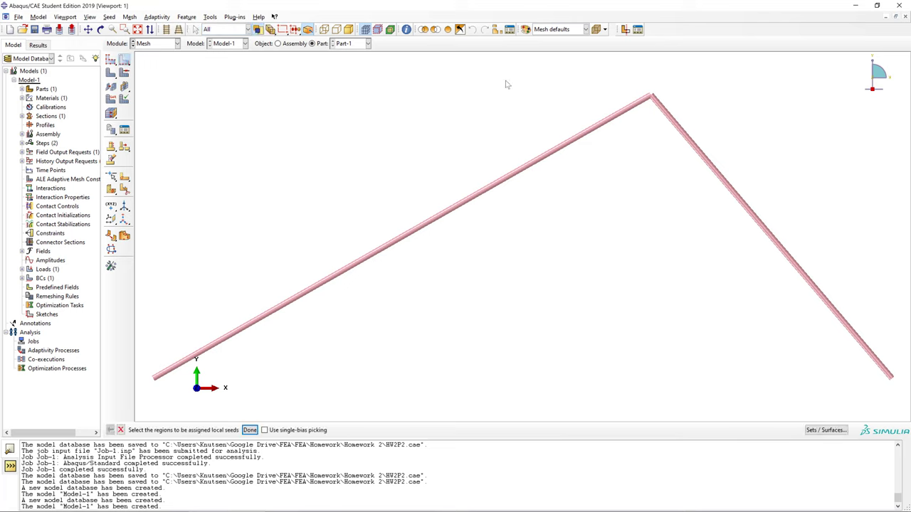
{"action": "left_click_drag", "start_coordinate": [507, 82], "coordinate": [686, 131]}
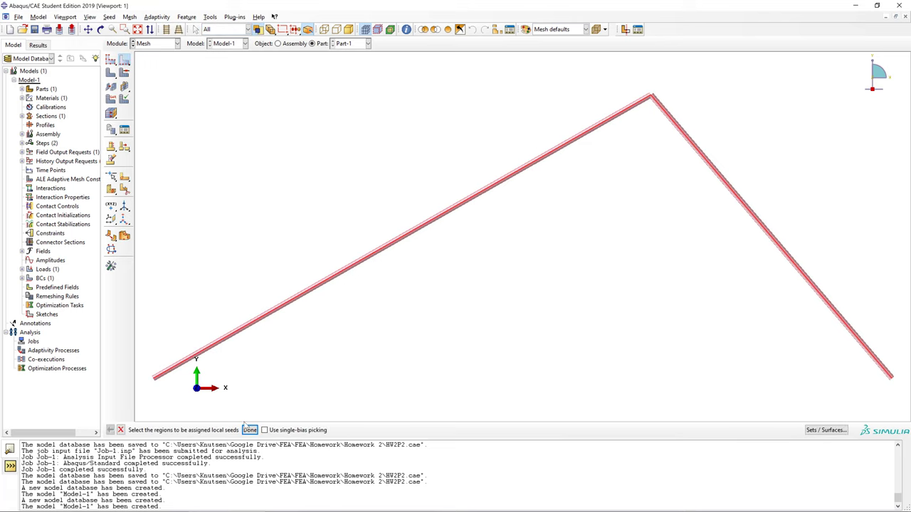
{"action": "left_click", "coordinate": [250, 431]}
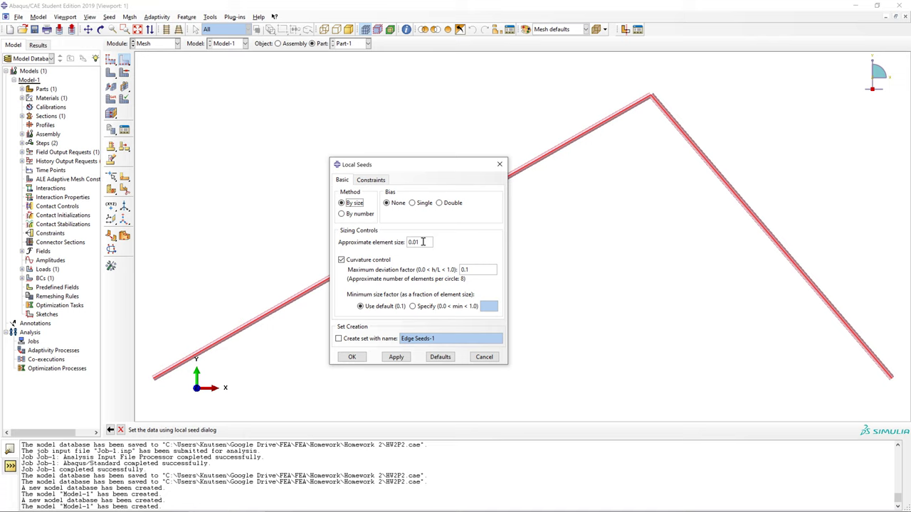
Seed the selected edges by number with 1 element each.
{"action": "left_click", "coordinate": [359, 214]}
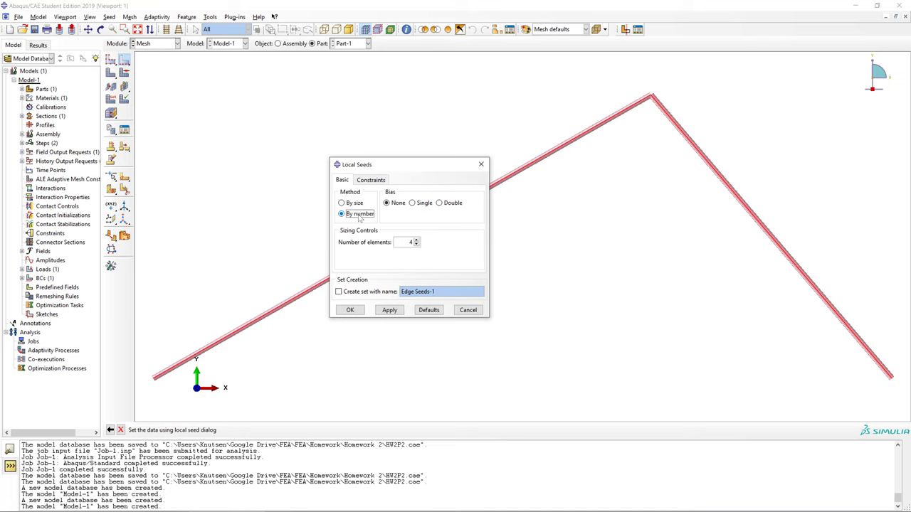
{"action": "left_click", "coordinate": [411, 242]}
{"action": "key", "text": "BackSpace"}
{"action": "left_click", "coordinate": [413, 242]}
{"action": "type", "text": "1"}
{"action": "left_click", "coordinate": [349, 310]}
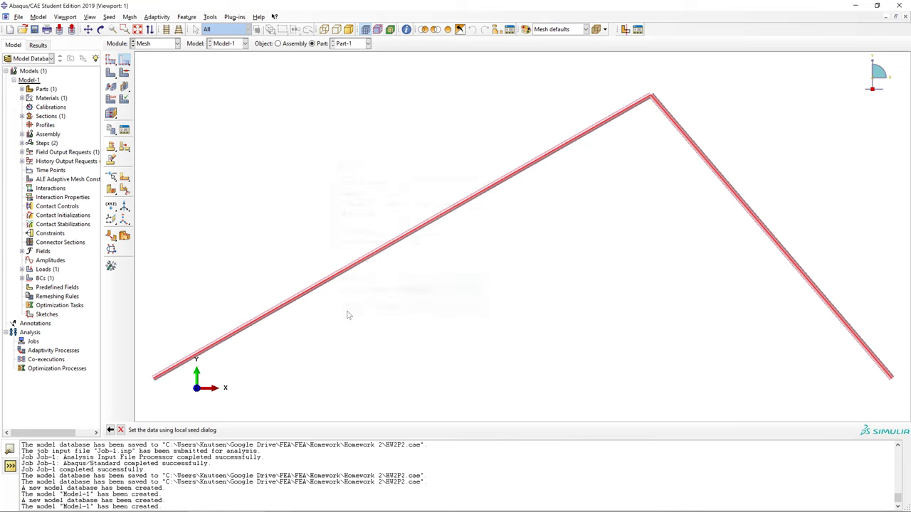
{"action": "left_click", "coordinate": [249, 430]}
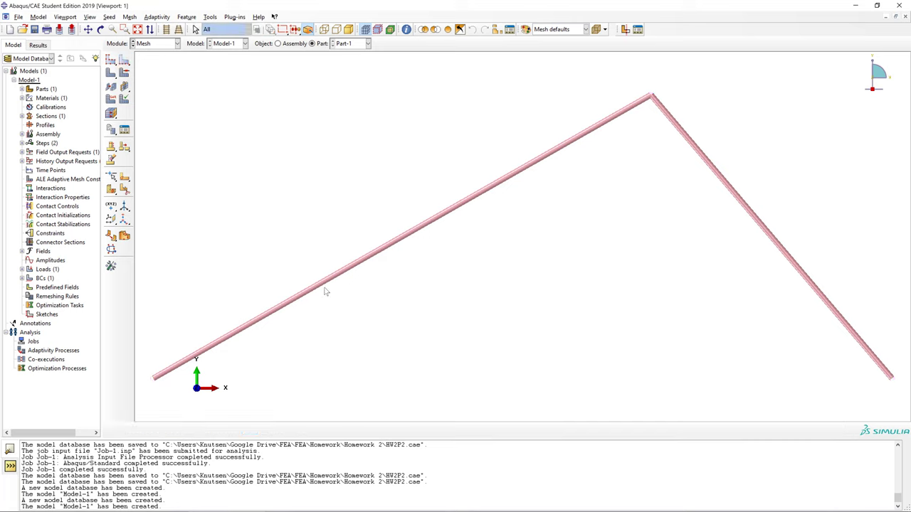
Mesh Part-1 and check the element count in the message log.
{"action": "left_click", "coordinate": [111, 74]}
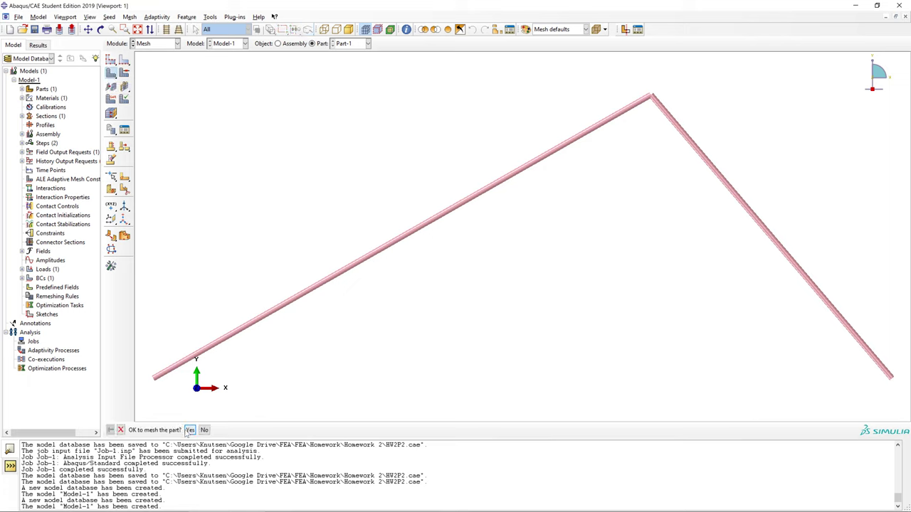
{"action": "left_click", "coordinate": [190, 431]}
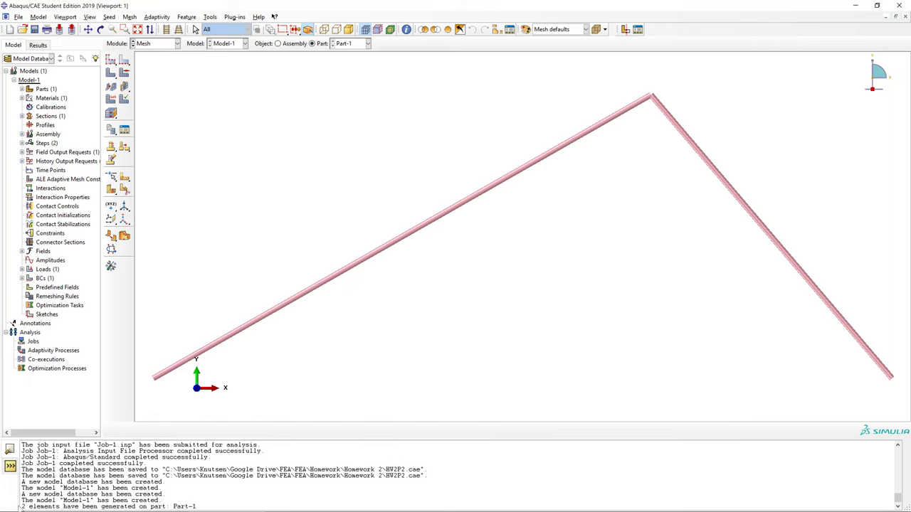
{"action": "left_click_drag", "start_coordinate": [22, 507], "coordinate": [61, 504]}
{"action": "left_click", "coordinate": [164, 496]}
Query the mesh to confirm 3 nodes and 2 T2D2 elements.
{"action": "left_click", "coordinate": [210, 18]}
{"action": "left_click", "coordinate": [220, 28]}
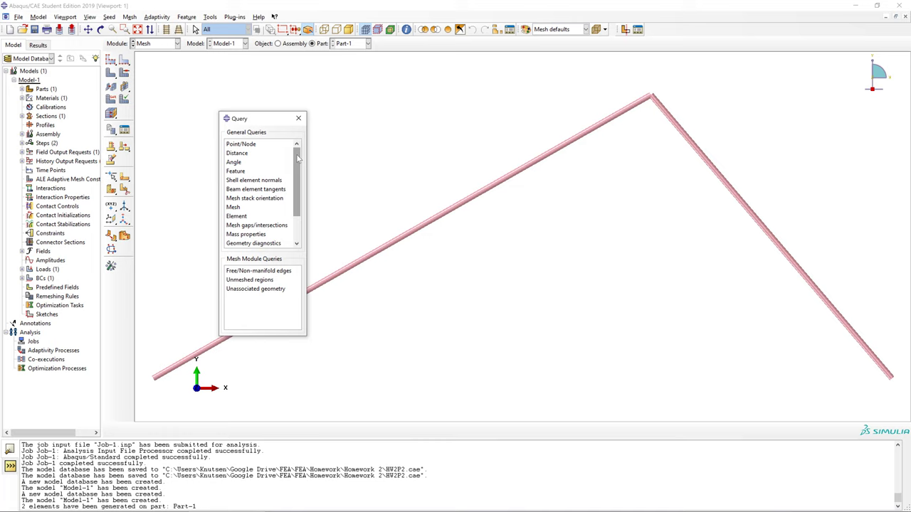
{"action": "left_click", "coordinate": [257, 207]}
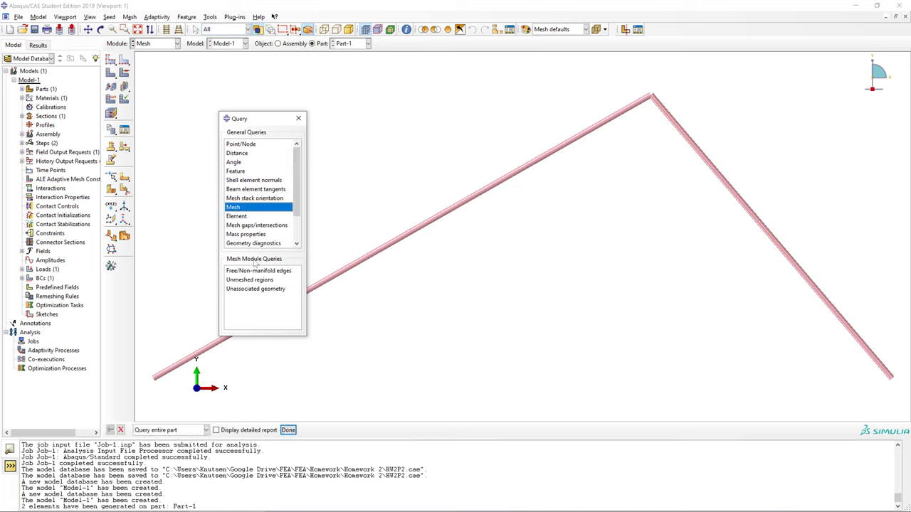
{"action": "left_click", "coordinate": [287, 432]}
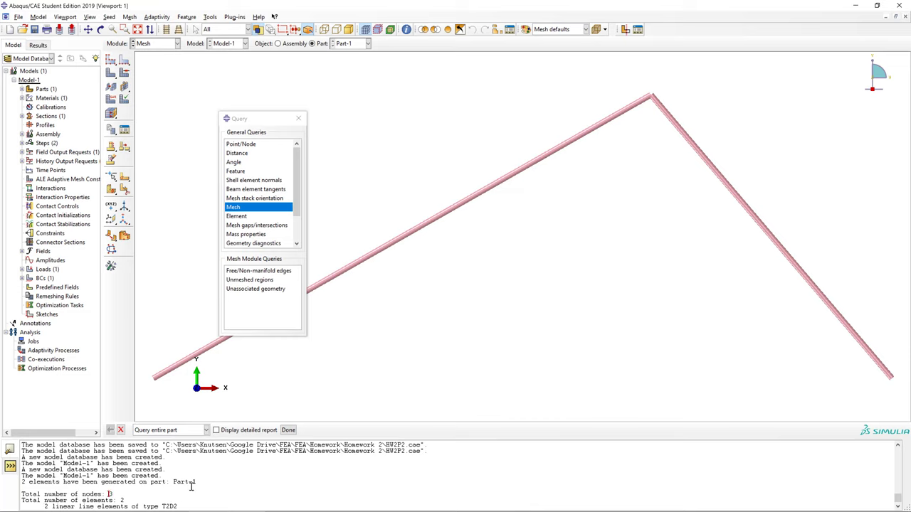
{"action": "left_click", "coordinate": [299, 120]}
{"action": "left_click", "coordinate": [299, 120]}
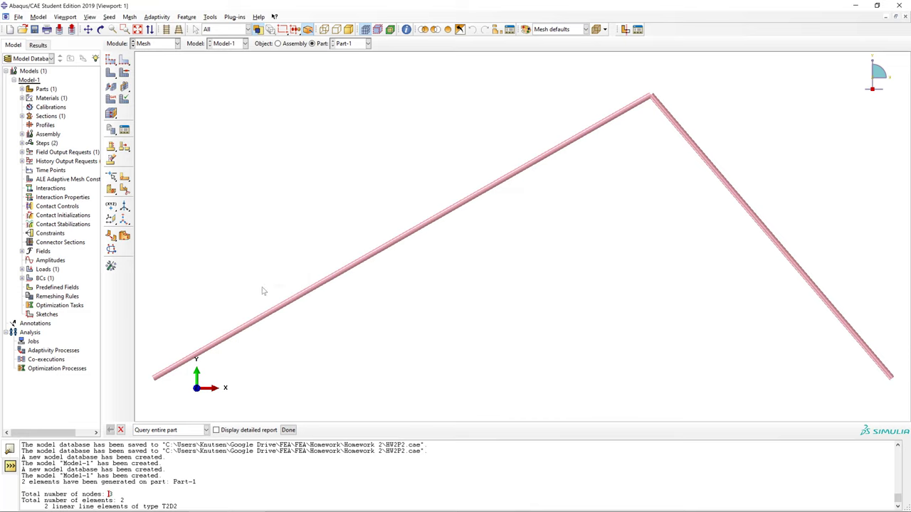
{"action": "left_click", "coordinate": [285, 431]}
{"action": "left_click", "coordinate": [120, 430]}
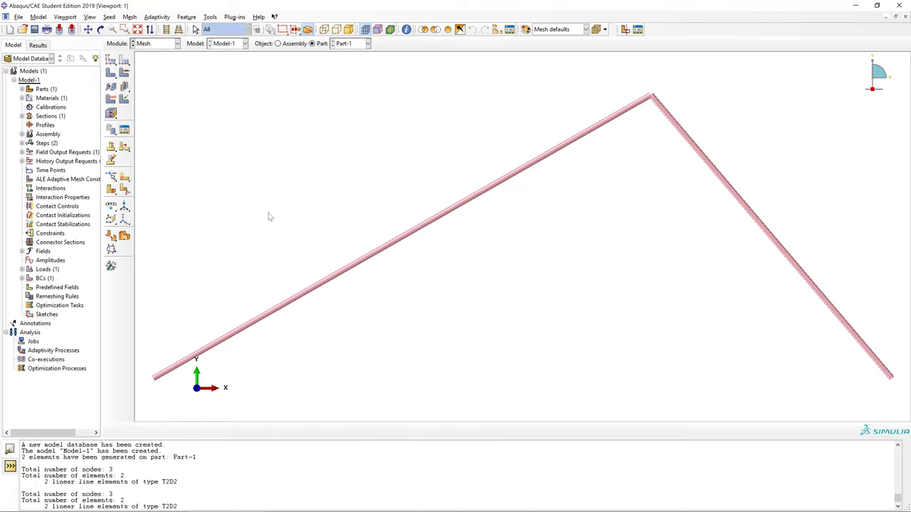
{"action": "left_click", "coordinate": [156, 44]}
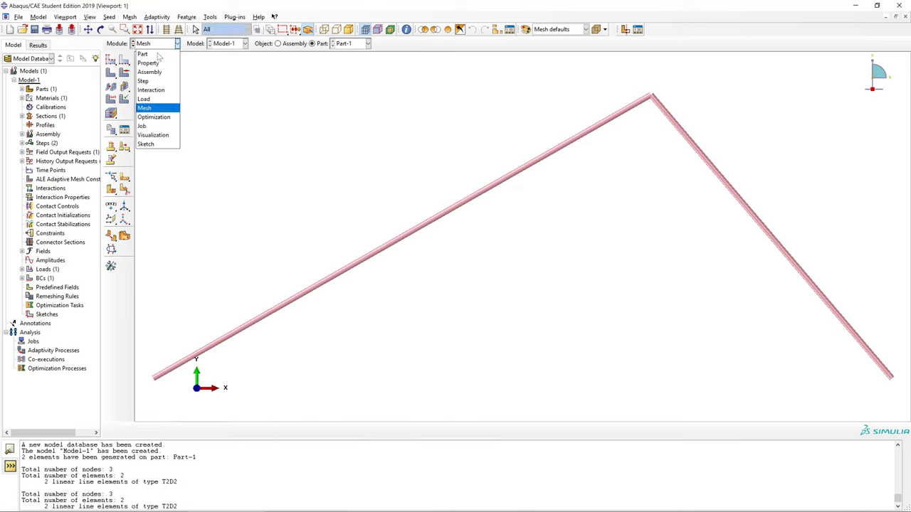
Switch to the Job module and open the Job Manager.
{"action": "left_click", "coordinate": [155, 126]}
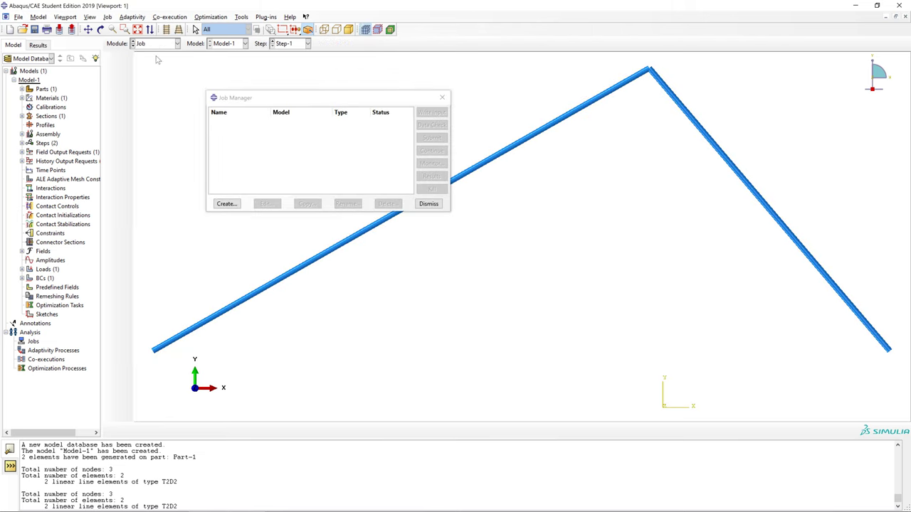
{"action": "left_click", "coordinate": [157, 45]}
{"action": "left_click", "coordinate": [154, 117]}
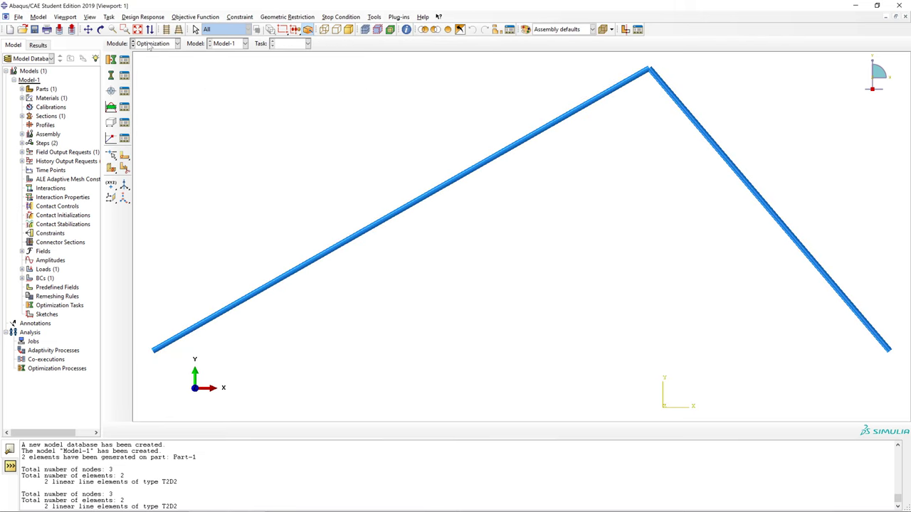
{"action": "left_click", "coordinate": [151, 44]}
{"action": "left_click", "coordinate": [142, 126]}
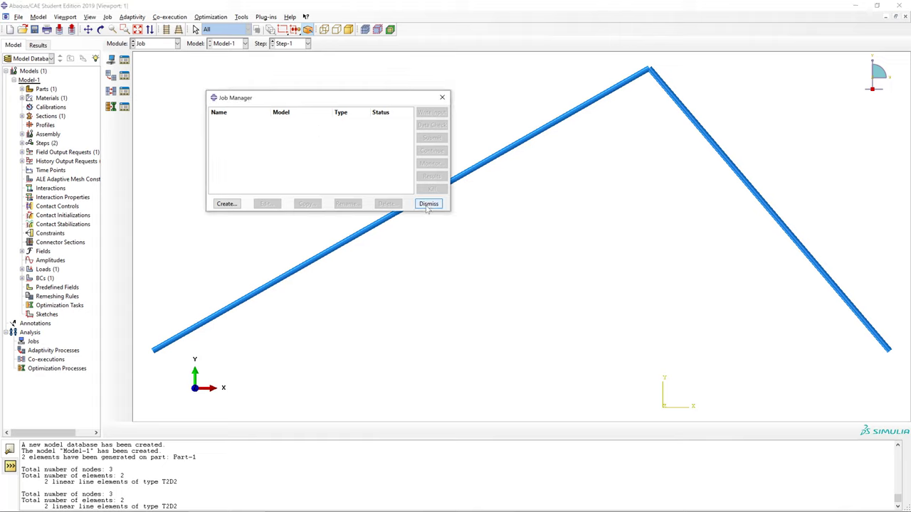
{"action": "left_click", "coordinate": [428, 204]}
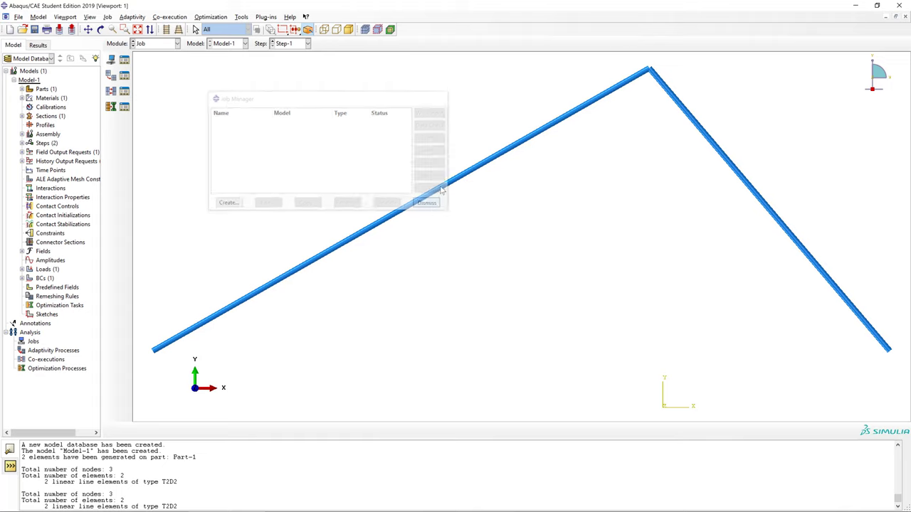
{"action": "left_click", "coordinate": [125, 61]}
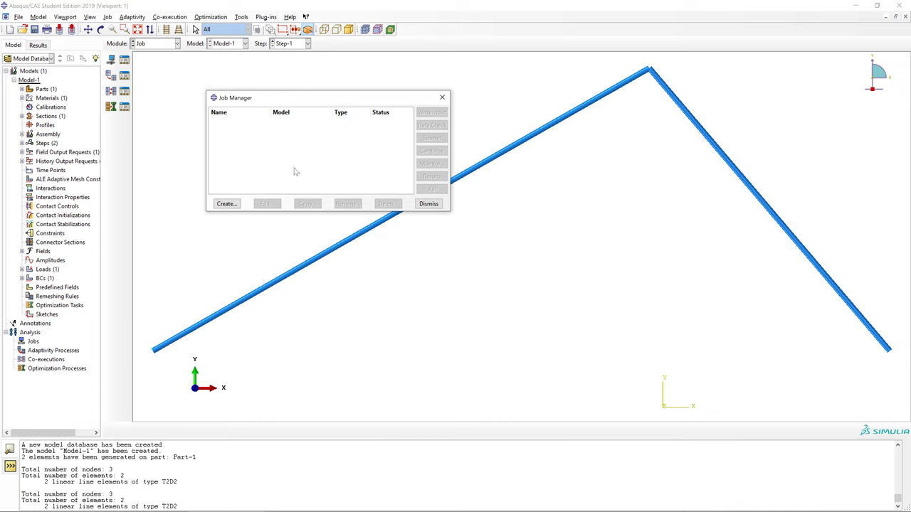
Create Job-1 from Model-1 with default settings, submit it, and open its results.
{"action": "left_click", "coordinate": [226, 204]}
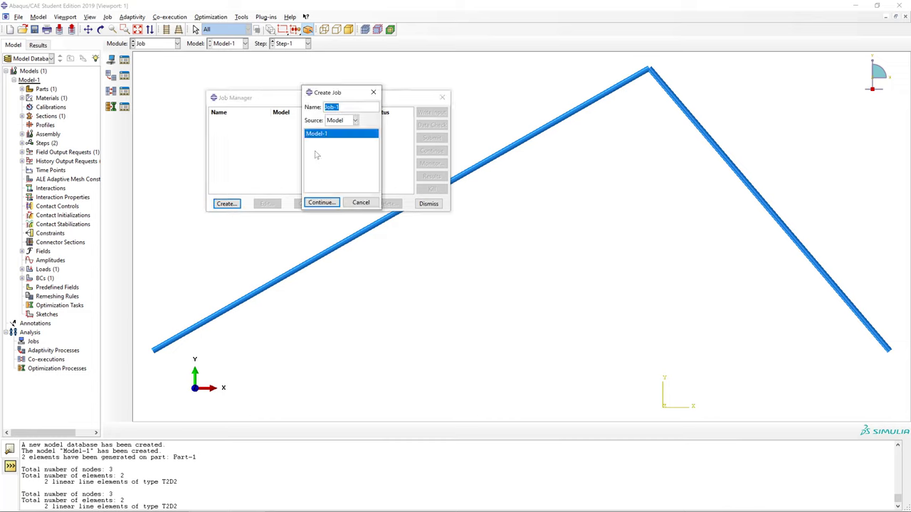
{"action": "left_click", "coordinate": [331, 201]}
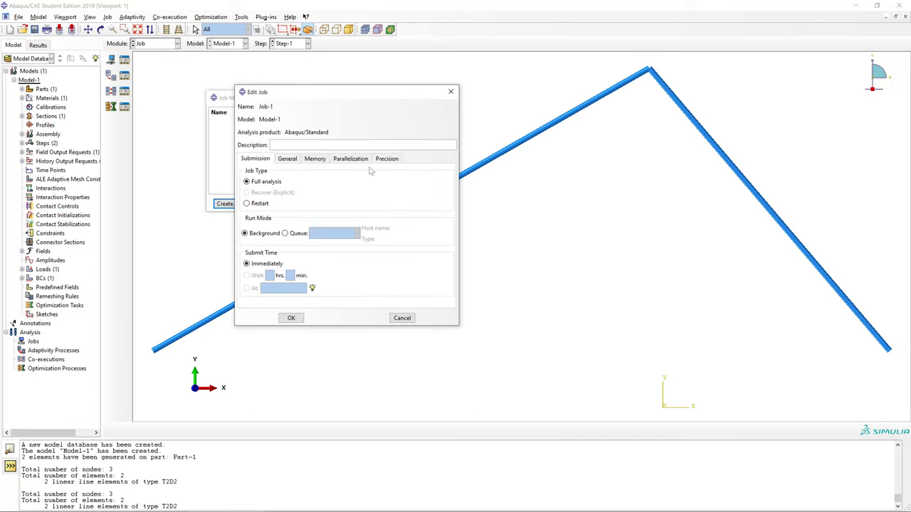
{"action": "left_click", "coordinate": [291, 318]}
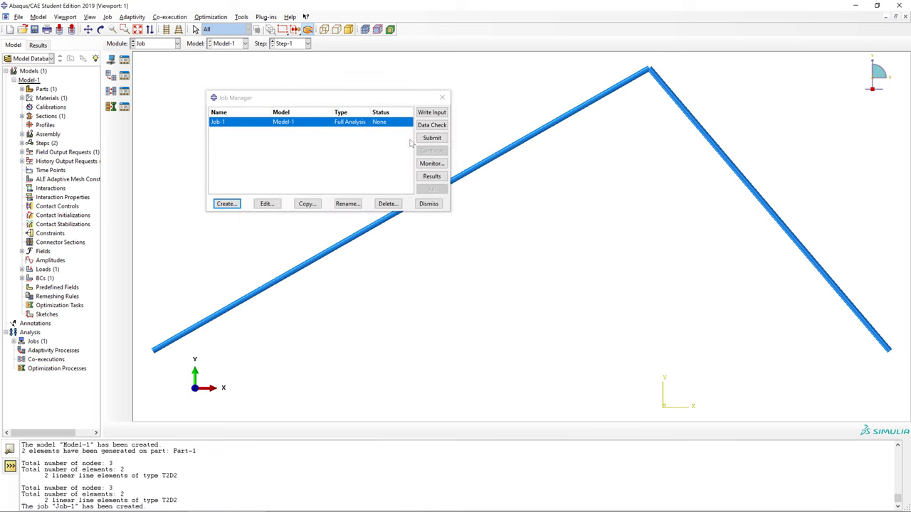
{"action": "left_click", "coordinate": [431, 139]}
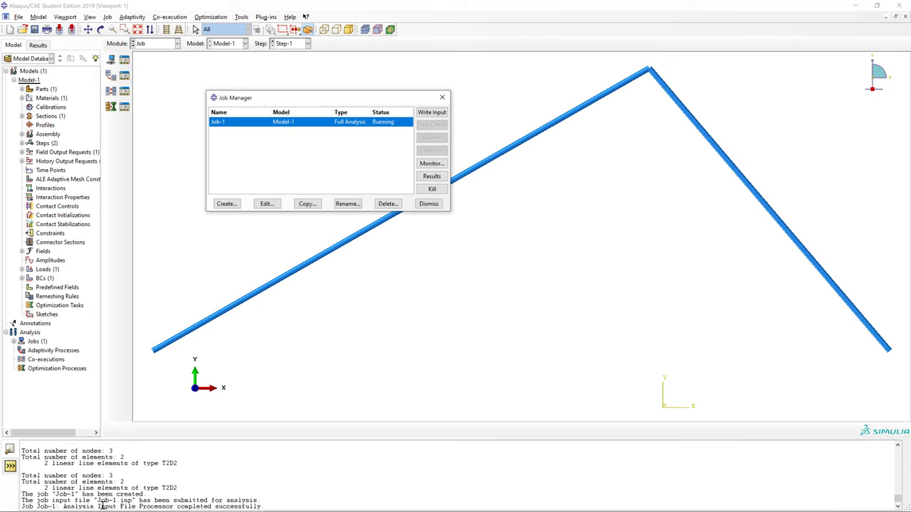
{"action": "left_click", "coordinate": [420, 175]}
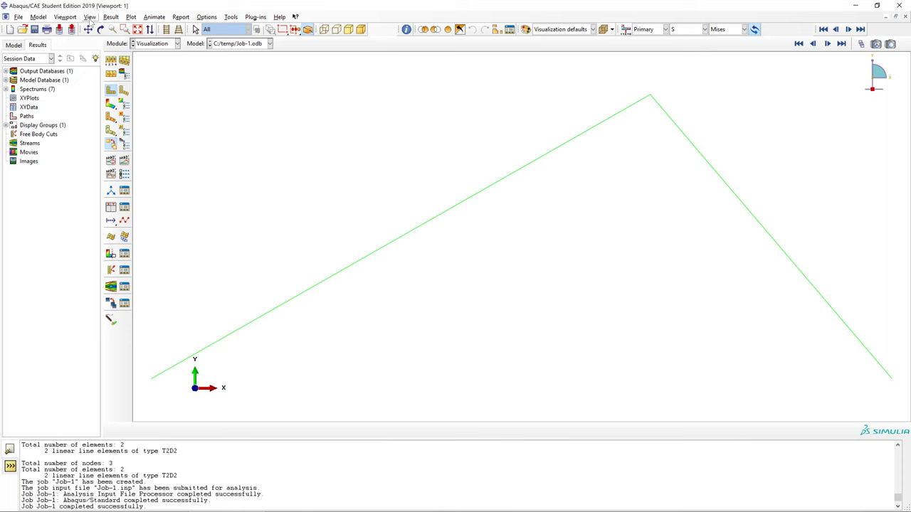
Turn on beam profile rendering in the results display options.
{"action": "left_click", "coordinate": [89, 17]}
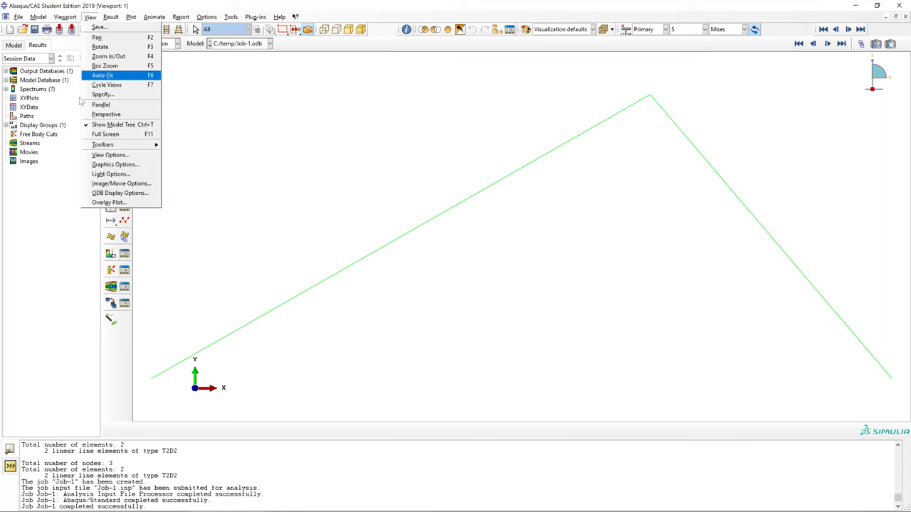
{"action": "left_click", "coordinate": [98, 194]}
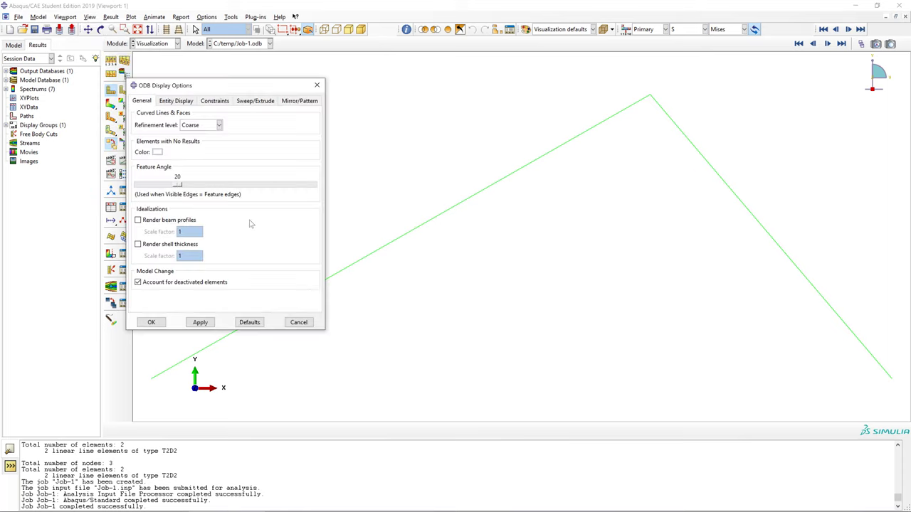
{"action": "left_click", "coordinate": [157, 222]}
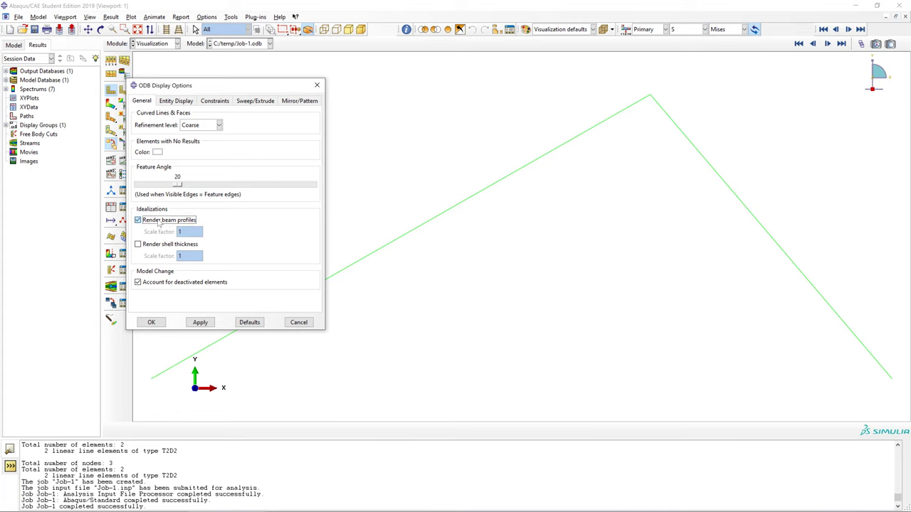
{"action": "left_click", "coordinate": [151, 322]}
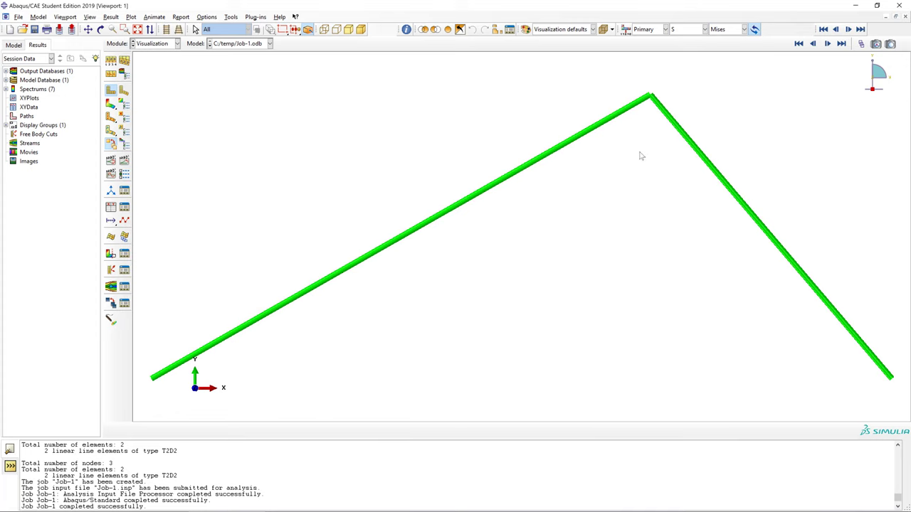
Toggle between deformed and undeformed plots, ending on the undeformed truss.
{"action": "left_click", "coordinate": [124, 91]}
{"action": "left_click", "coordinate": [125, 92]}
{"action": "left_click", "coordinate": [111, 92]}
{"action": "left_click", "coordinate": [121, 91]}
{"action": "left_click", "coordinate": [124, 91]}
{"action": "left_click", "coordinate": [111, 91]}
{"action": "left_click", "coordinate": [124, 92]}
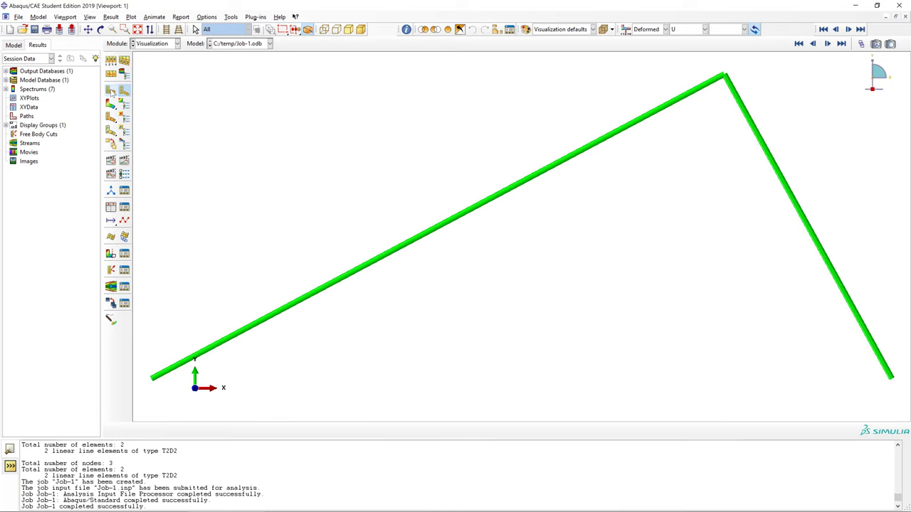
{"action": "left_click", "coordinate": [111, 91]}
{"action": "left_click", "coordinate": [125, 91]}
{"action": "left_click", "coordinate": [111, 91]}
{"action": "left_click", "coordinate": [124, 91]}
{"action": "left_click", "coordinate": [111, 91]}
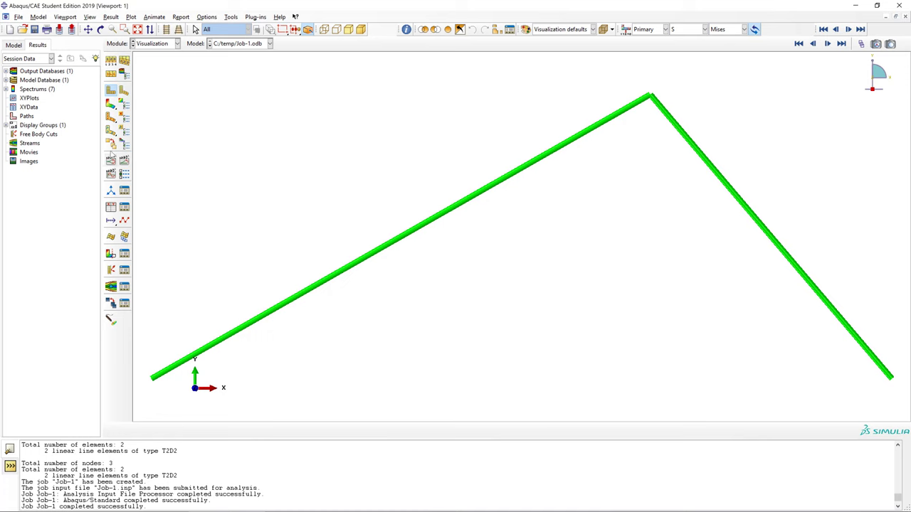
{"action": "left_click", "coordinate": [125, 91]}
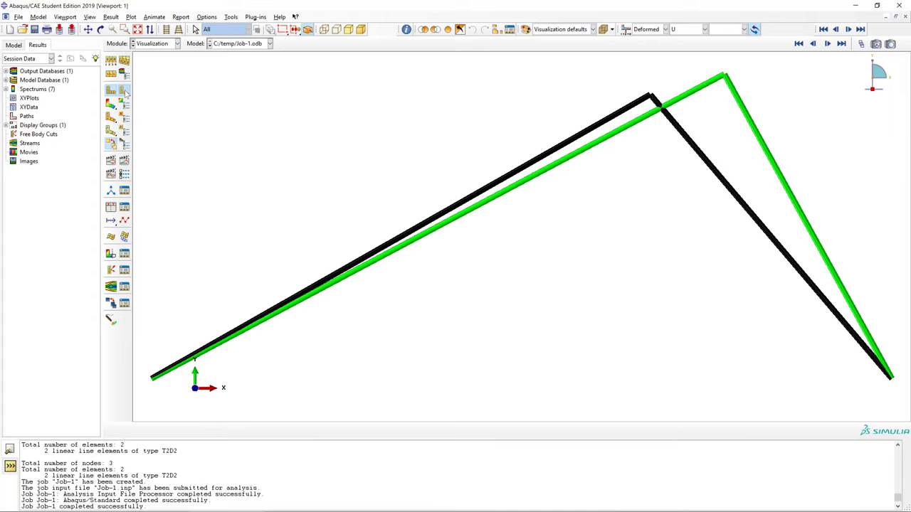
{"action": "left_click", "coordinate": [111, 91]}
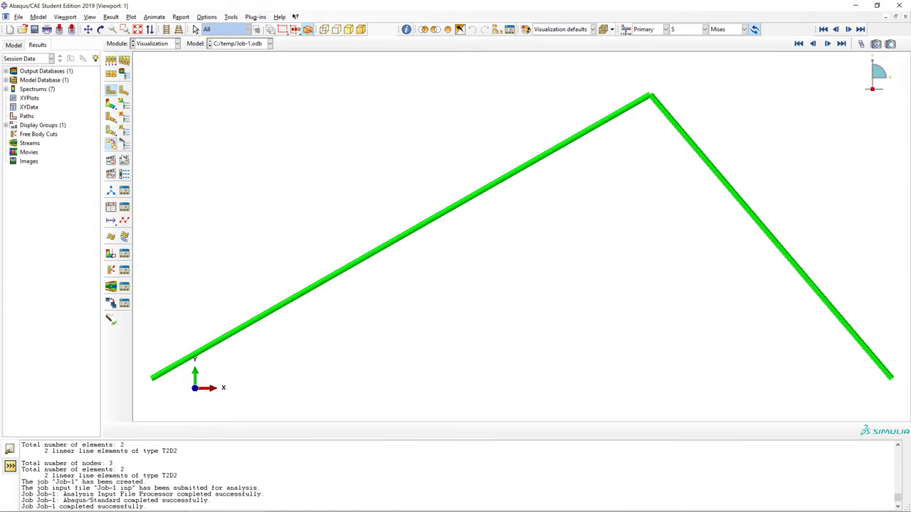
Contour the deformed truss by axial stress S11, showing tension in the left member and compression in the right.
{"action": "left_click", "coordinate": [111, 105]}
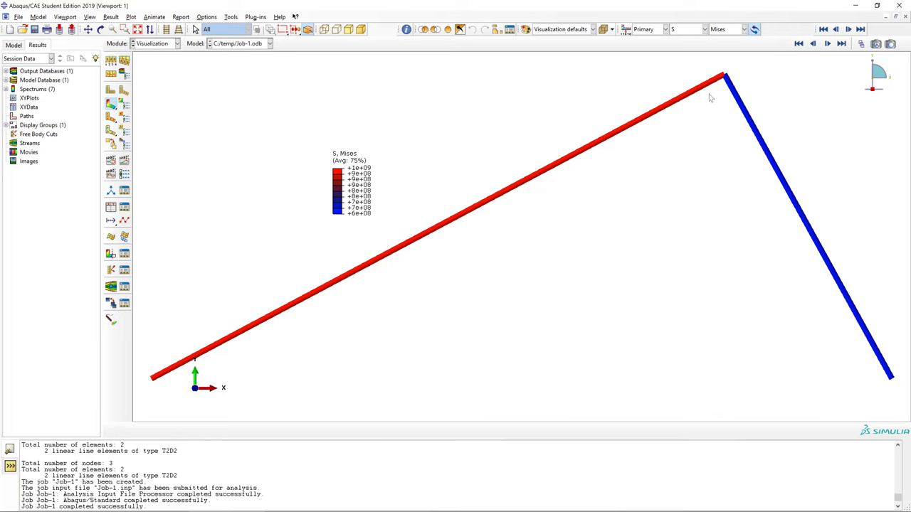
{"action": "left_click", "coordinate": [687, 30]}
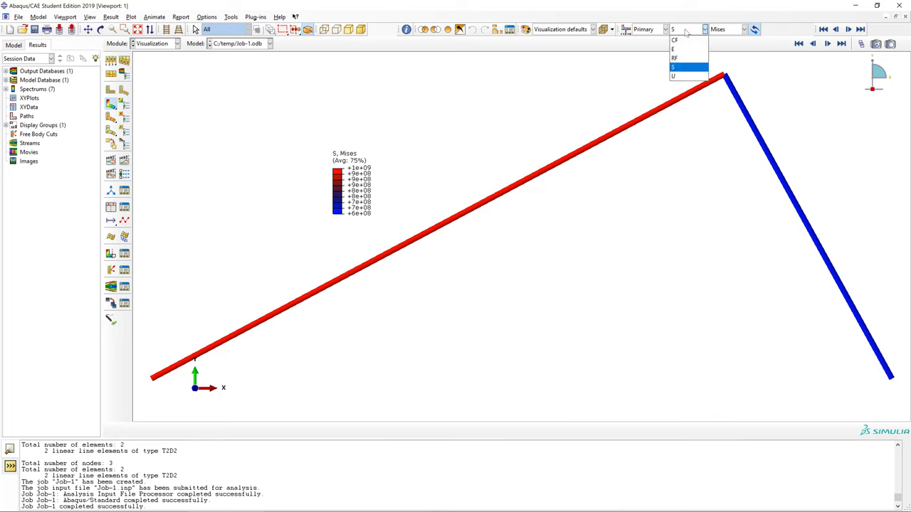
{"action": "left_click", "coordinate": [684, 32]}
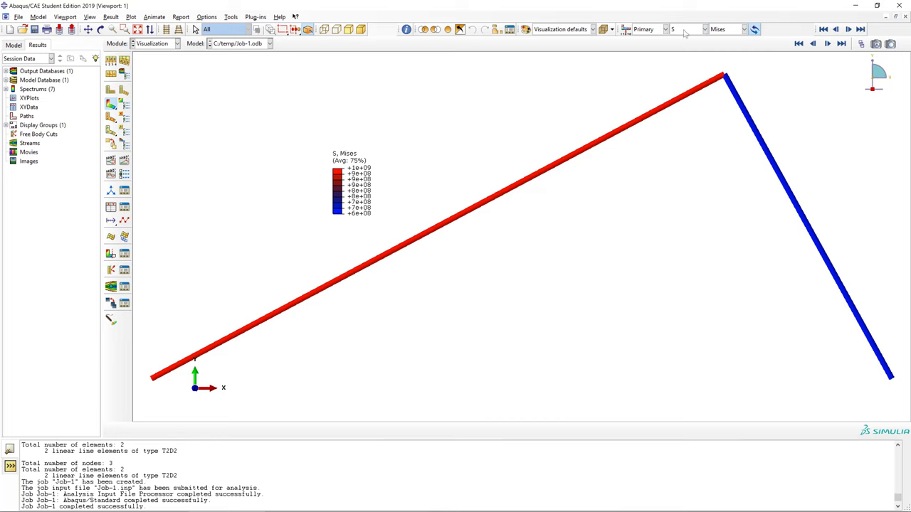
{"action": "left_click", "coordinate": [722, 30]}
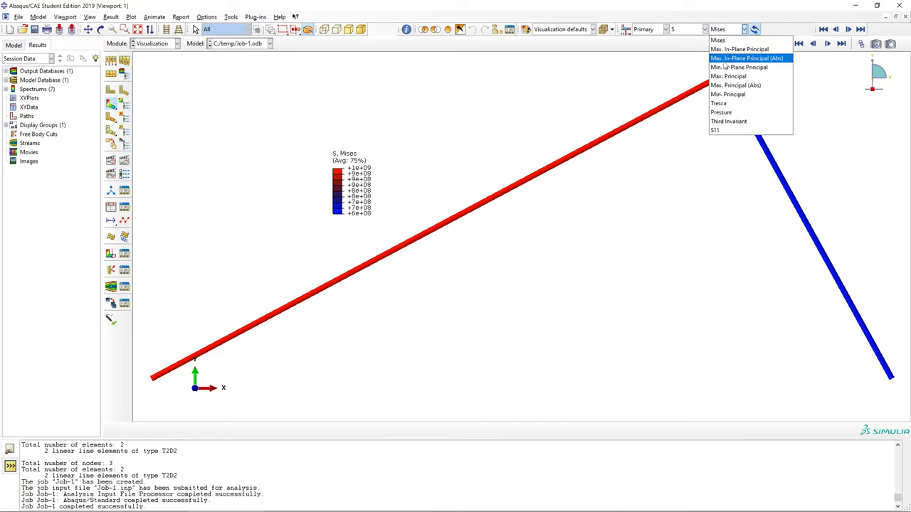
{"action": "left_click", "coordinate": [719, 131]}
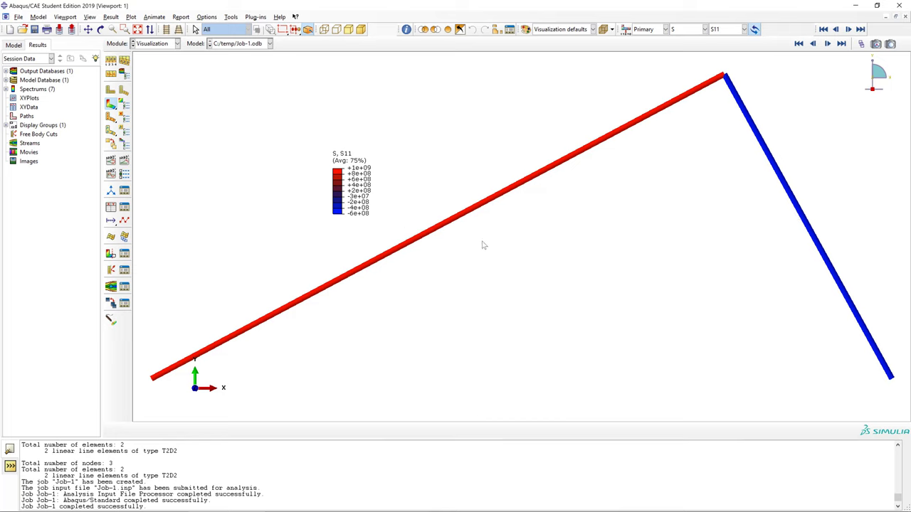
{"action": "left_click", "coordinate": [685, 29]}
{"action": "left_click", "coordinate": [683, 71]}
Probe both elements for S11: 9.90907e+08 in the left member, -6.46769e+08 in the right.
{"action": "left_click", "coordinate": [111, 321]}
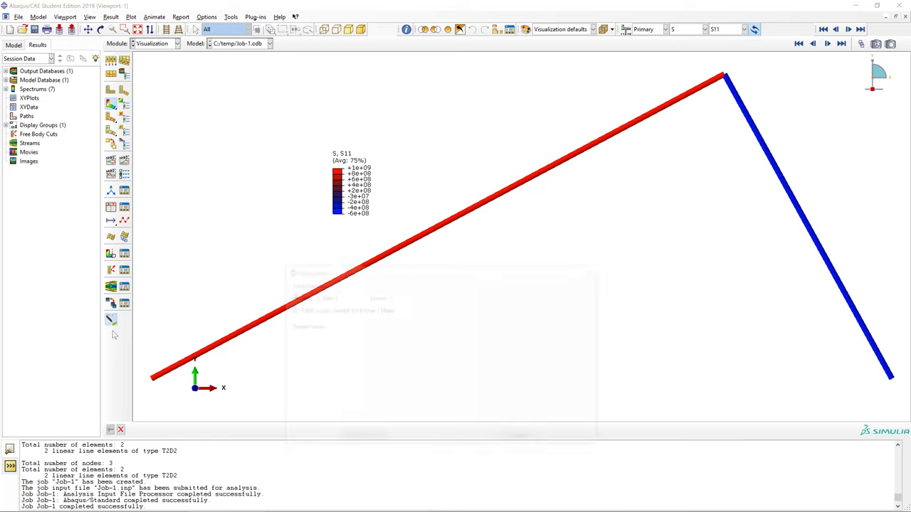
{"action": "left_click_drag", "start_coordinate": [429, 272], "coordinate": [642, 206]}
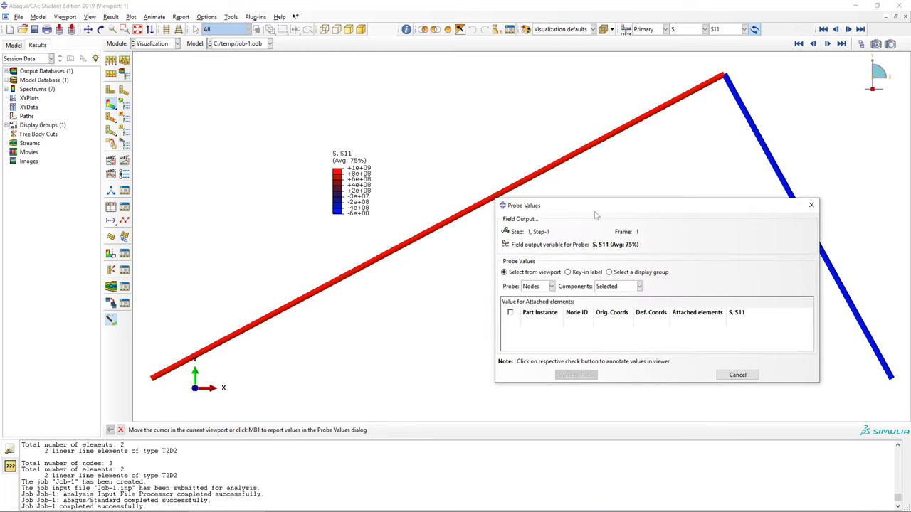
{"action": "left_click", "coordinate": [542, 287]}
{"action": "left_click", "coordinate": [539, 307]}
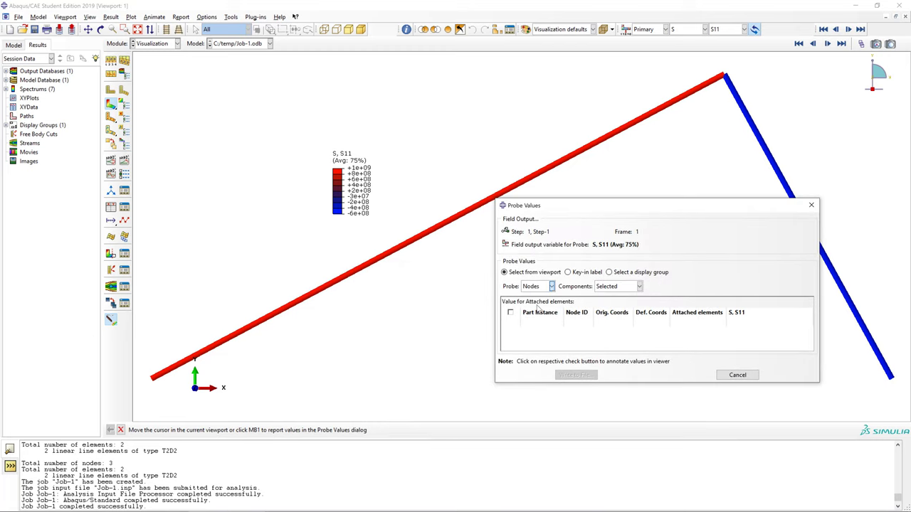
{"action": "left_click", "coordinate": [410, 246]}
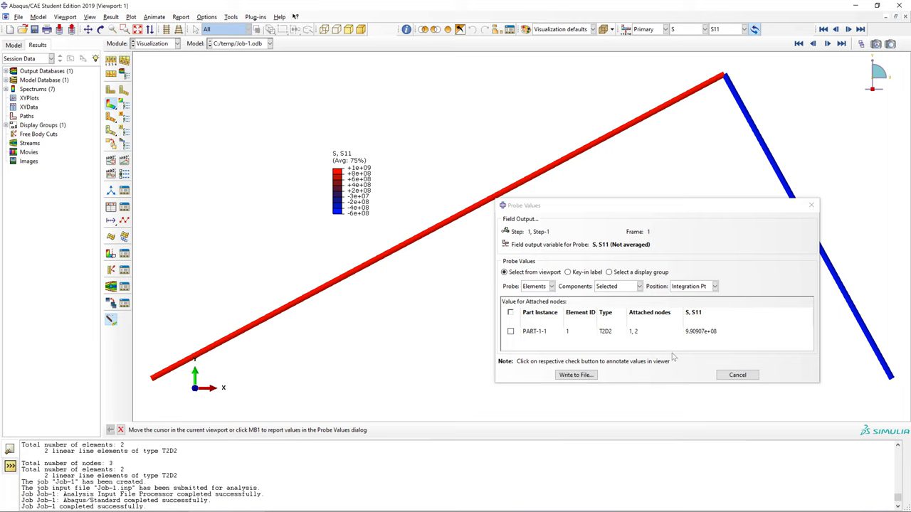
{"action": "left_click", "coordinate": [769, 160]}
Close the Probe Values window without saving the values to a file.
{"action": "left_click", "coordinate": [731, 374]}
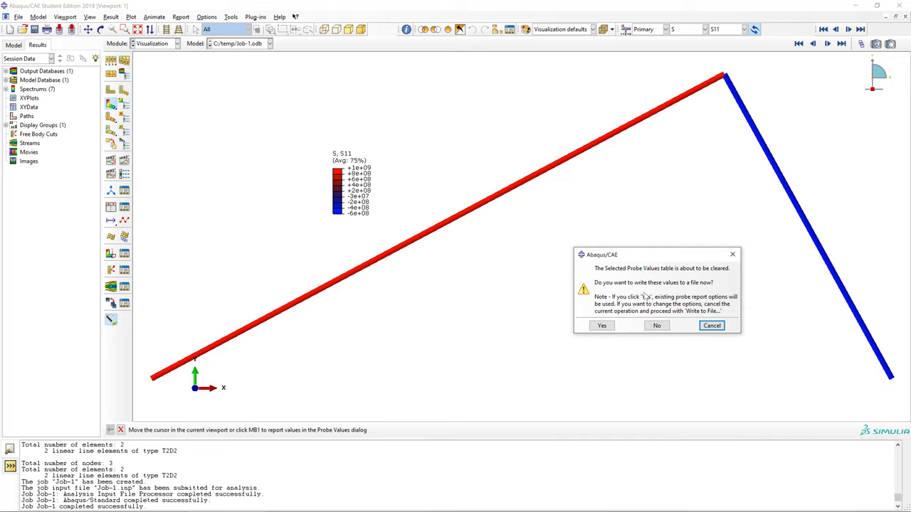
{"action": "left_click", "coordinate": [657, 325]}
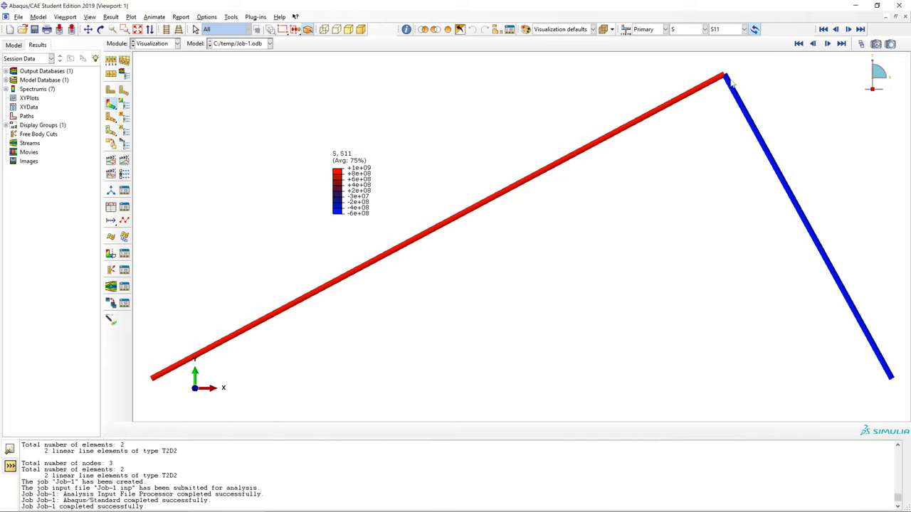
{"action": "left_click", "coordinate": [705, 29]}
Switch the contour from stress S to horizontal displacement component U1.
{"action": "left_click", "coordinate": [679, 73]}
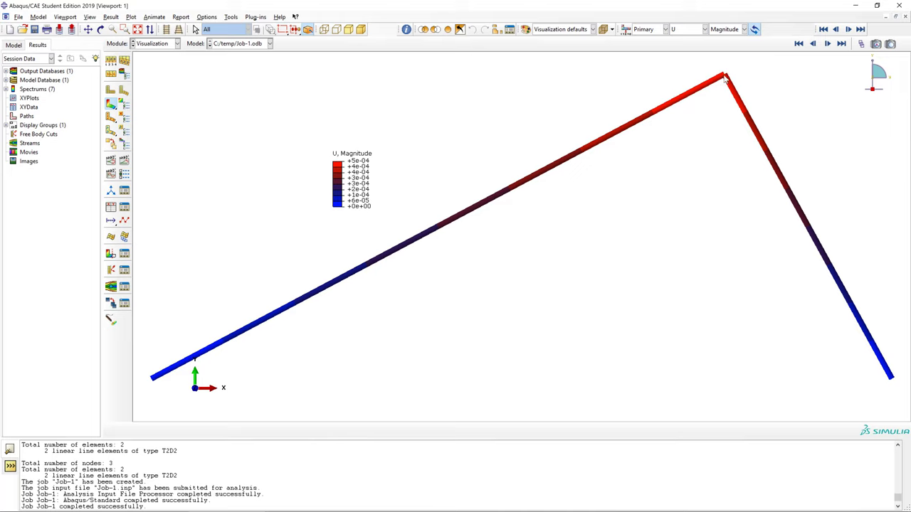
{"action": "left_click", "coordinate": [720, 30]}
{"action": "left_click", "coordinate": [721, 48]}
Probe the apex node for U1 (0.00049256), then close the probe without saving.
{"action": "left_click", "coordinate": [109, 321]}
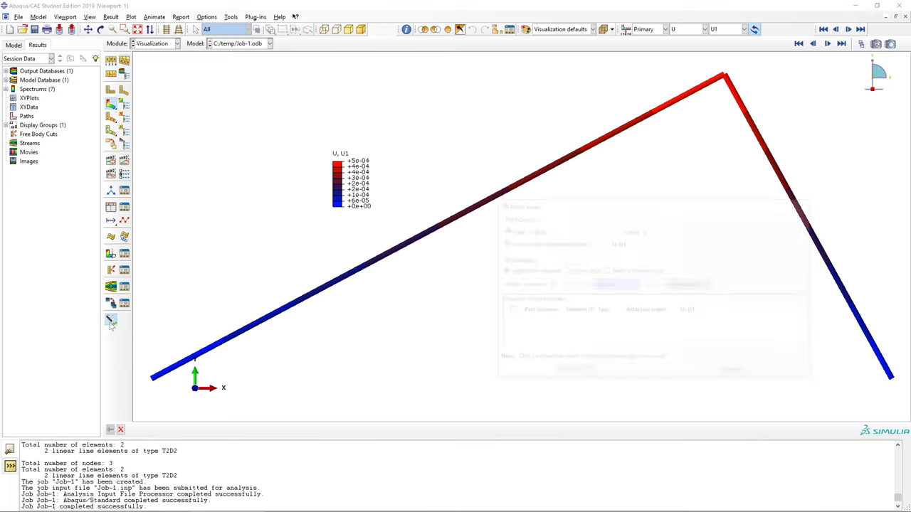
{"action": "left_click", "coordinate": [552, 285]}
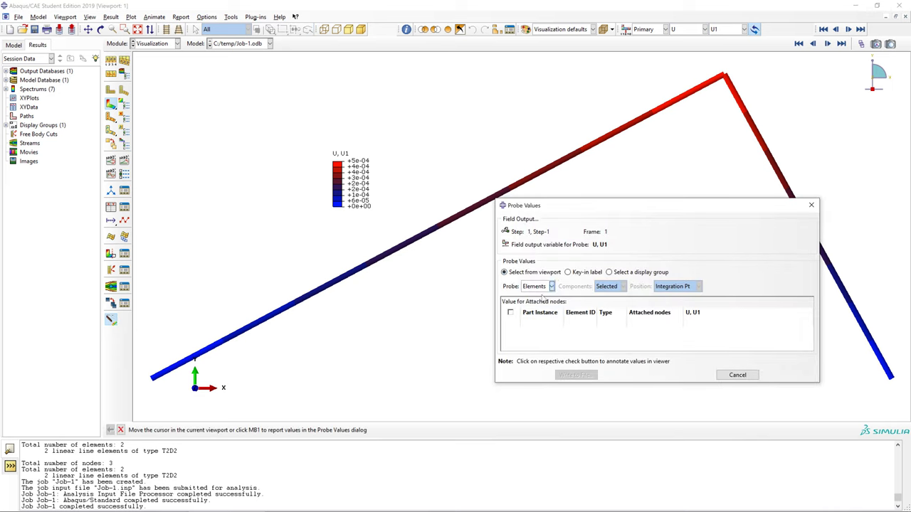
{"action": "left_click", "coordinate": [534, 306]}
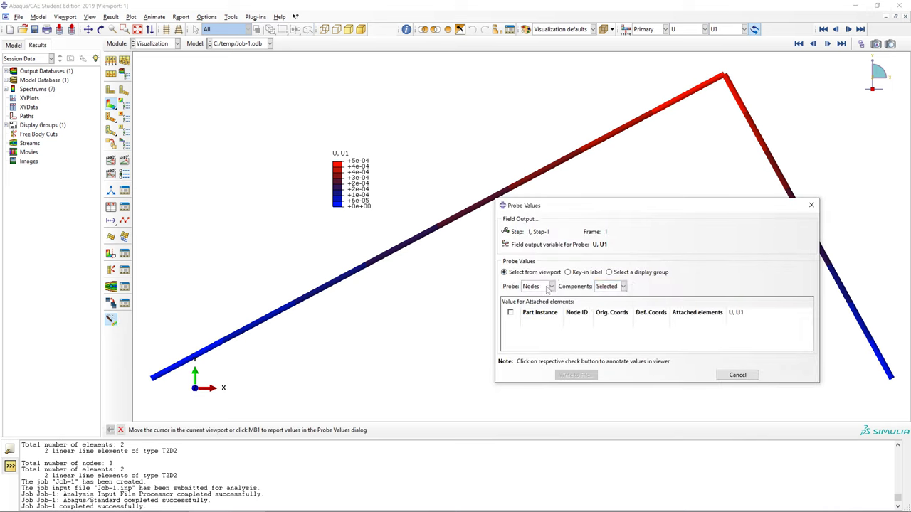
{"action": "left_click", "coordinate": [725, 77]}
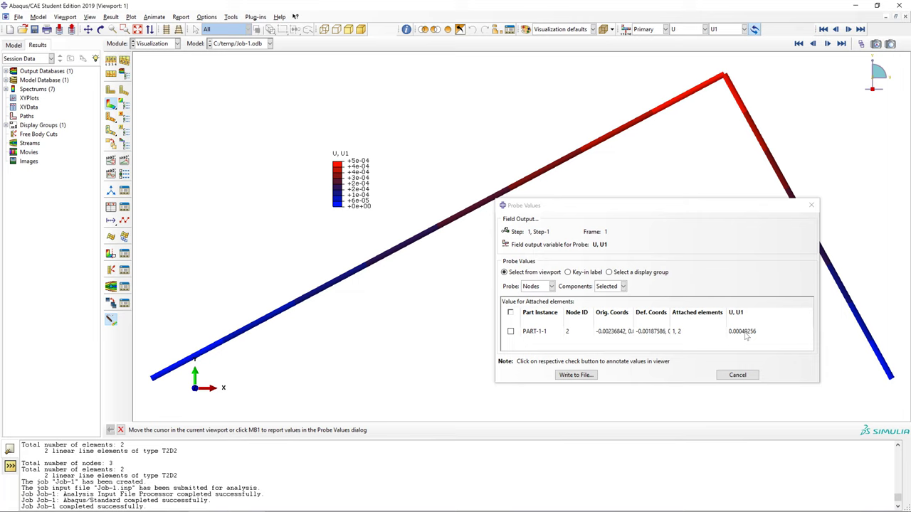
{"action": "left_click", "coordinate": [733, 376]}
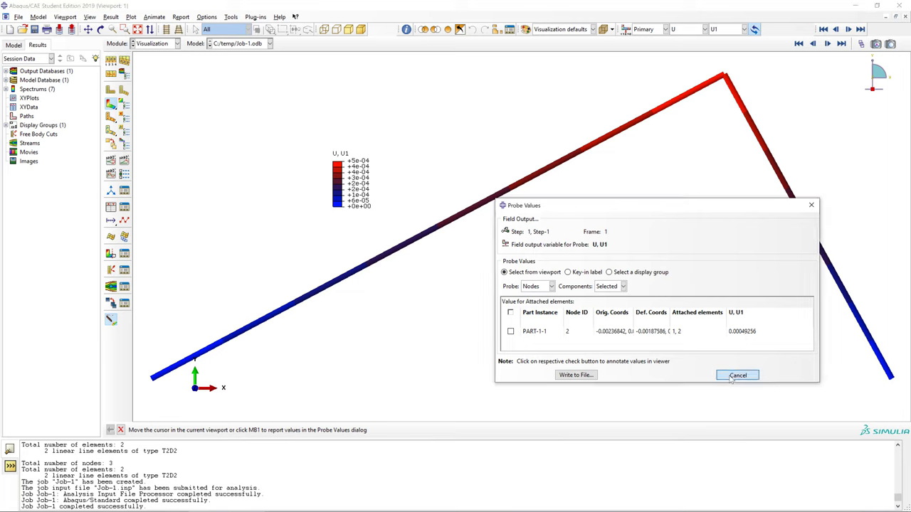
{"action": "left_click", "coordinate": [733, 377]}
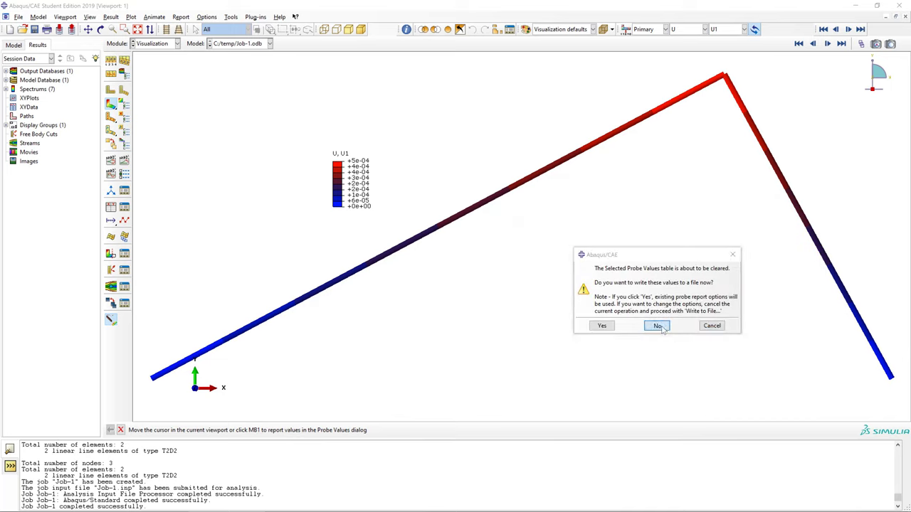
{"action": "left_click", "coordinate": [657, 326]}
Contour vertical displacement U2 and probe the apex node at 0.000137769, discarding the values.
{"action": "left_click", "coordinate": [745, 29]}
{"action": "left_click", "coordinate": [717, 59]}
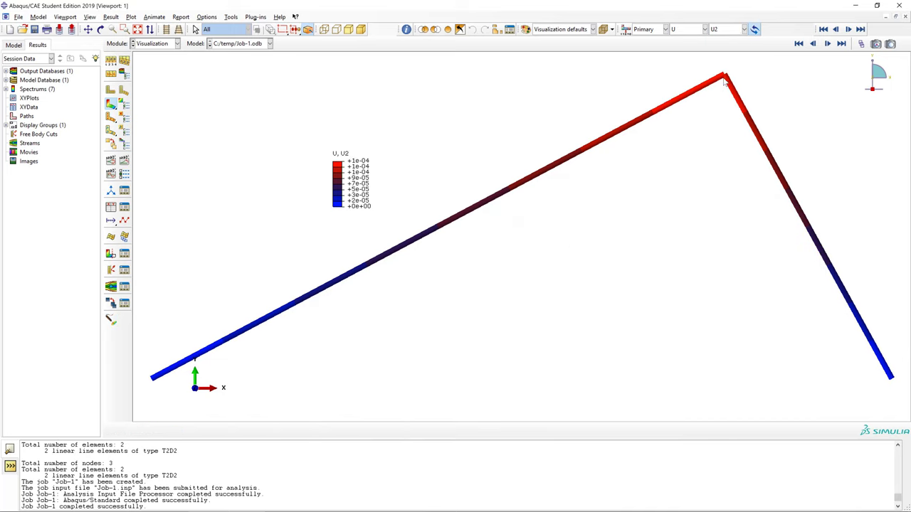
{"action": "left_click", "coordinate": [111, 321]}
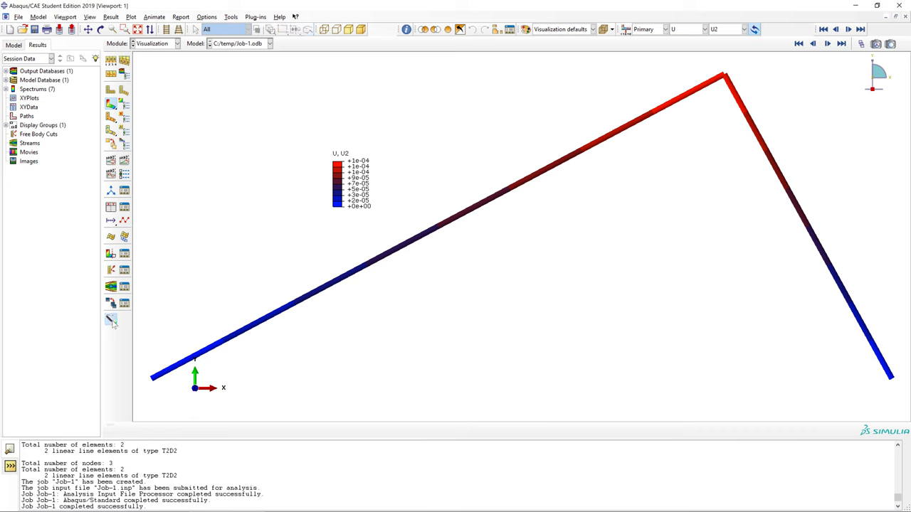
{"action": "left_click", "coordinate": [723, 78]}
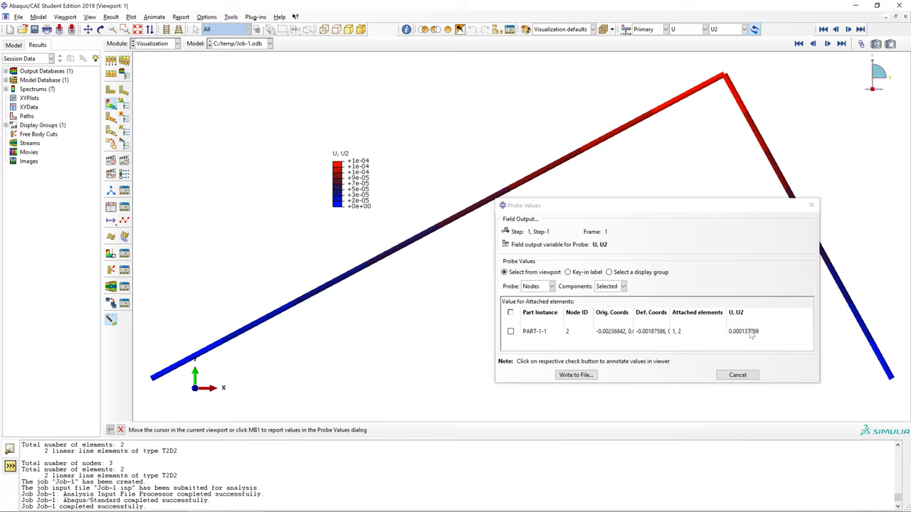
{"action": "left_click", "coordinate": [736, 375]}
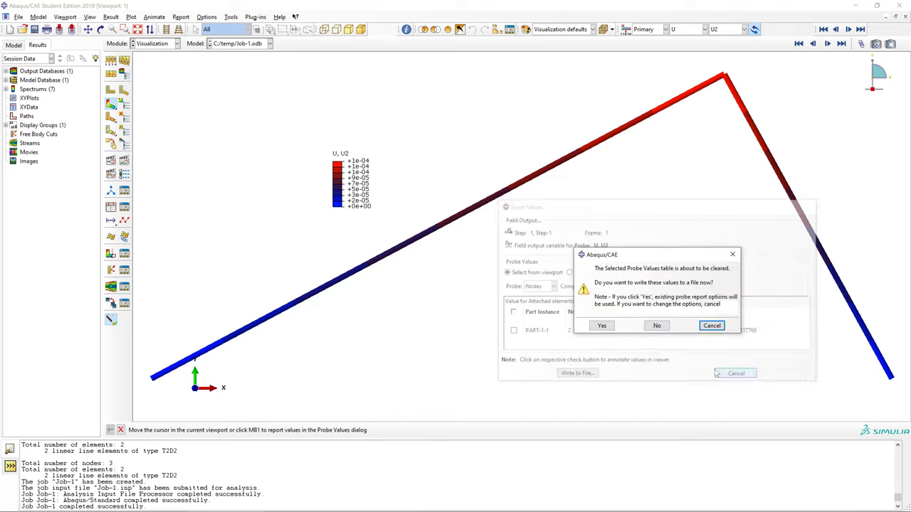
{"action": "left_click", "coordinate": [657, 326]}
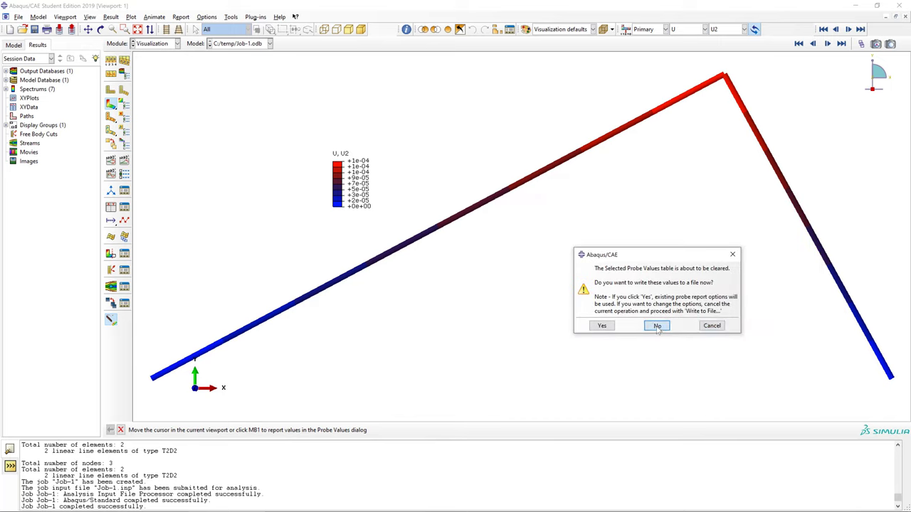